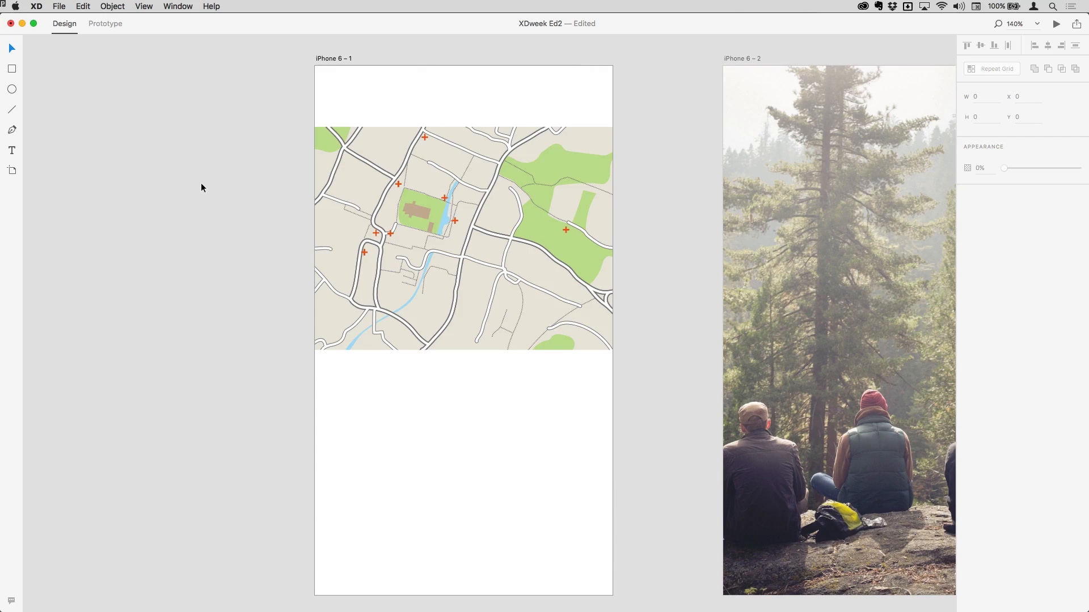
Draw two squares about 71 and 82 wide in the blank area below the map on the iPhone 6 – 1 artboard.
key(r)
mouse_move(407, 386)
mouse_down()
mouse_move(488, 478)
mouse_move(459, 442)
mouse_move(465, 451)
mouse_up()
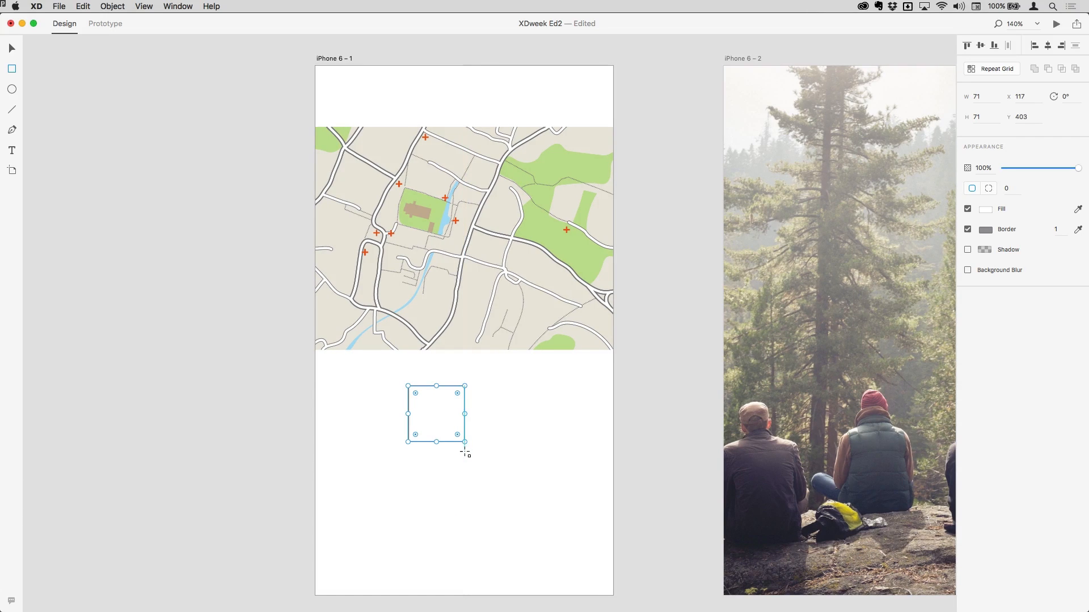
mouse_move(464, 488)
mouse_down()
mouse_move(510, 529)
mouse_move(482, 503)
mouse_move(540, 510)
mouse_move(539, 537)
mouse_move(494, 505)
mouse_move(532, 547)
mouse_move(503, 521)
mouse_up()
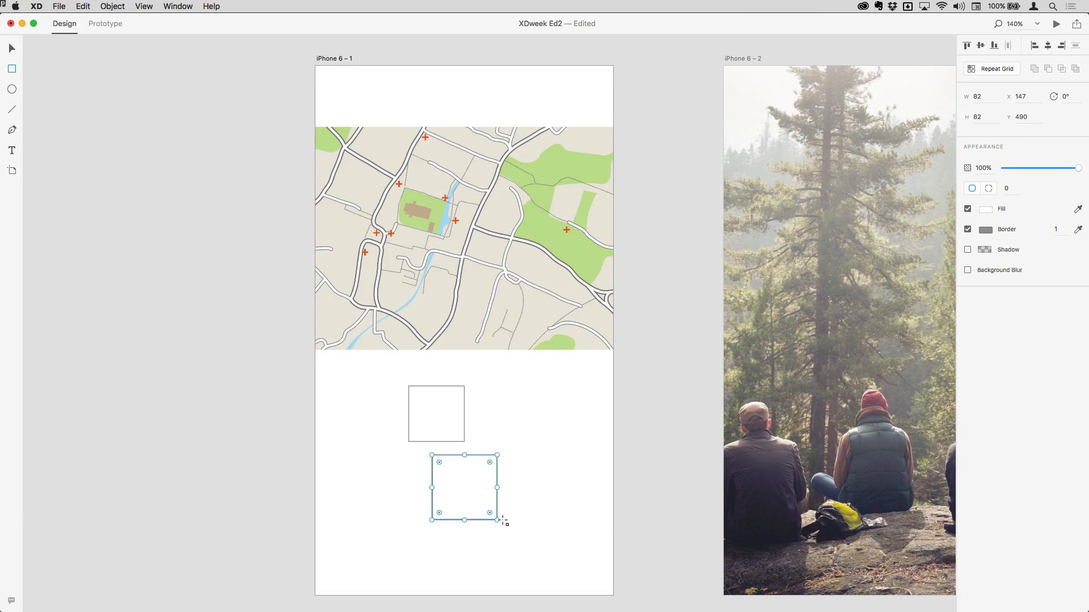
Round the larger square's corners, trying separate radii of 55, 20, 0 and 20 and a uniform radius of 55.
scroll(489, 473, down, 1)
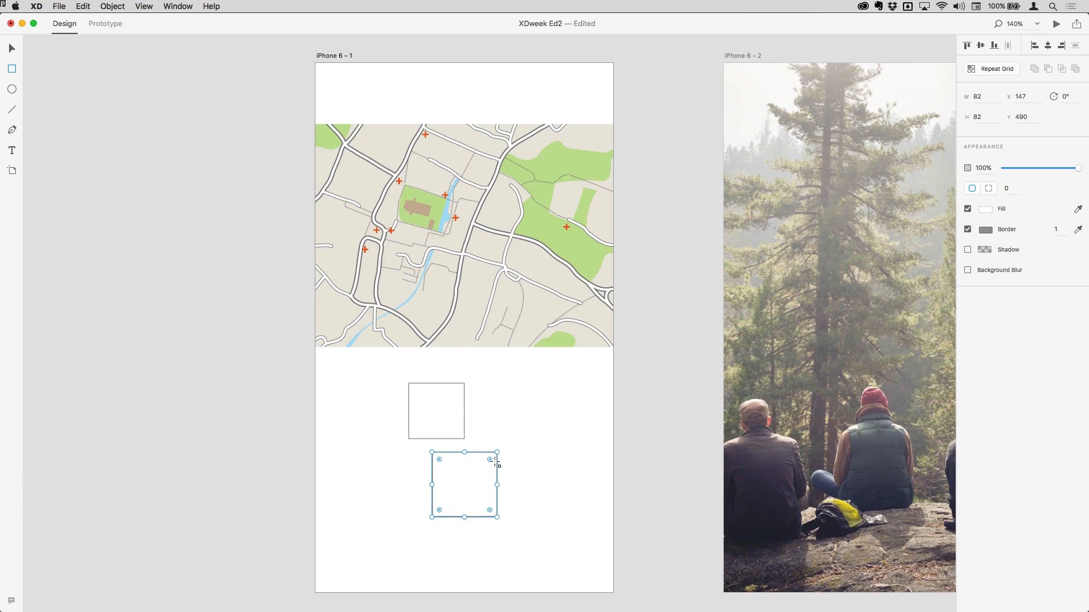
drag(490, 464, 464, 489)
drag(532, 533, 528, 522)
drag(445, 468, 472, 487)
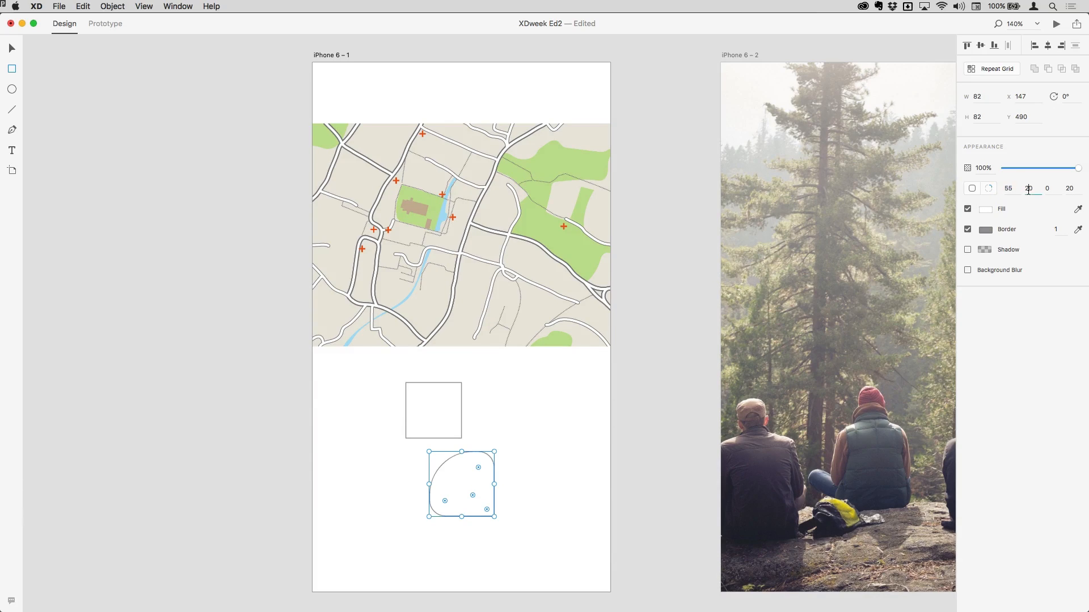
click(973, 189)
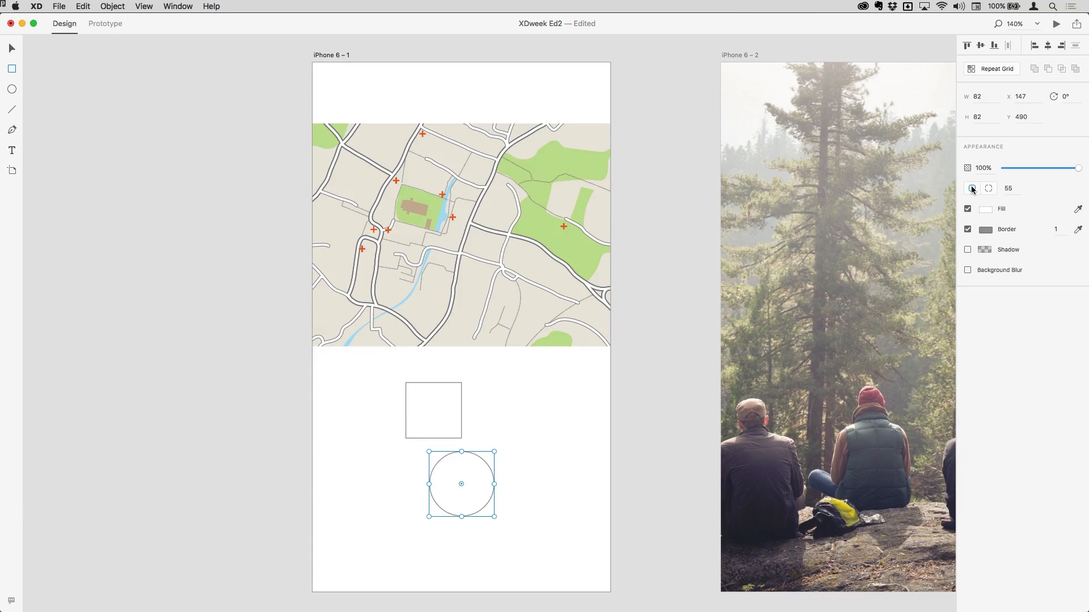
click(988, 189)
drag(459, 465, 460, 466)
Delete the tiny stray rectangle and both practice shapes below the map.
drag(376, 386, 380, 388)
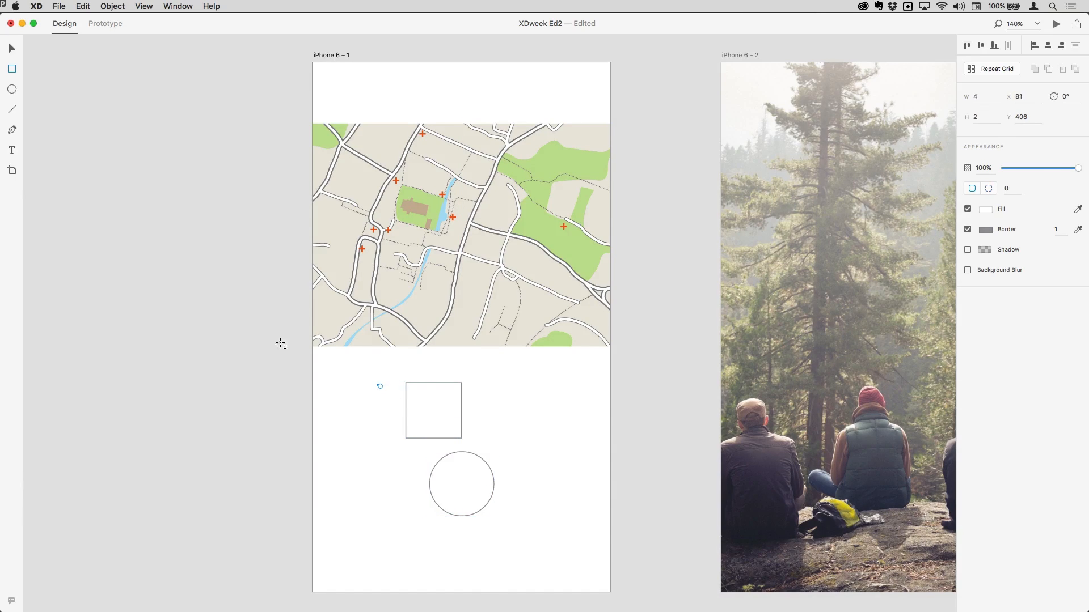
key(Delete)
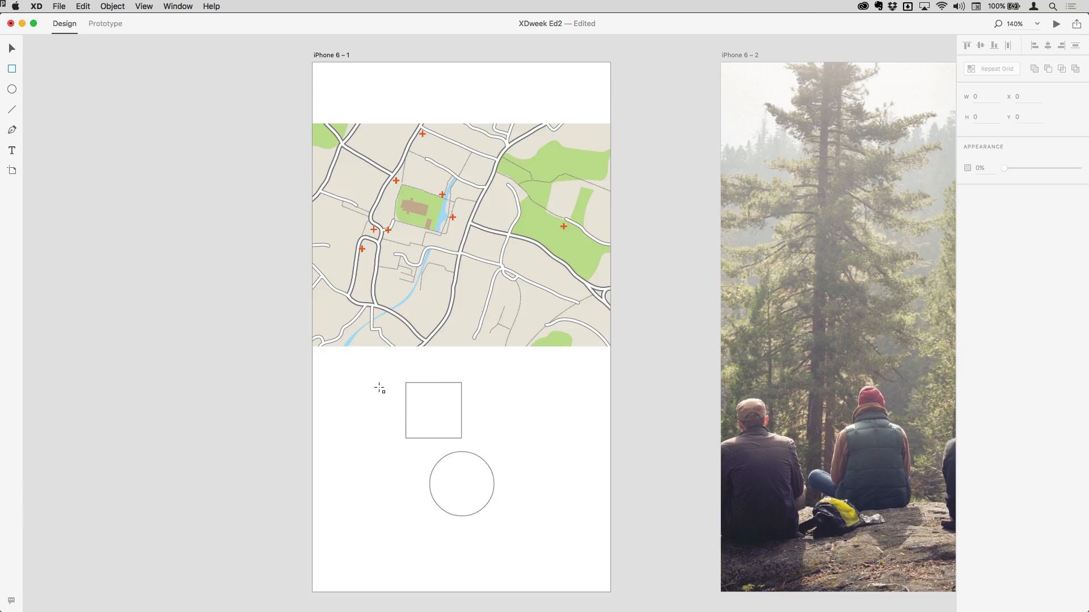
drag(380, 380, 510, 497)
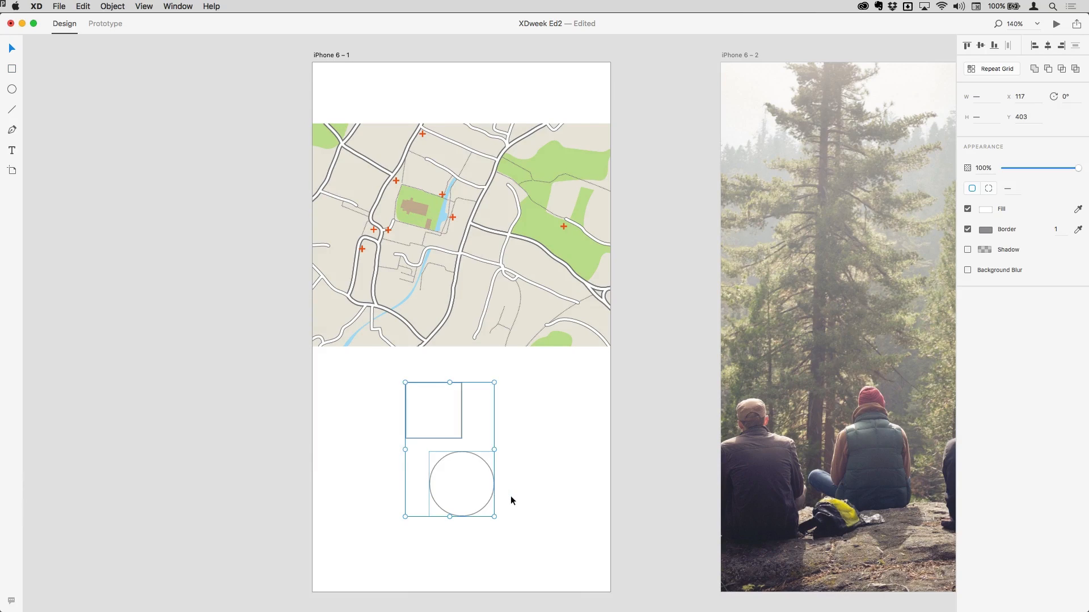
key(Delete)
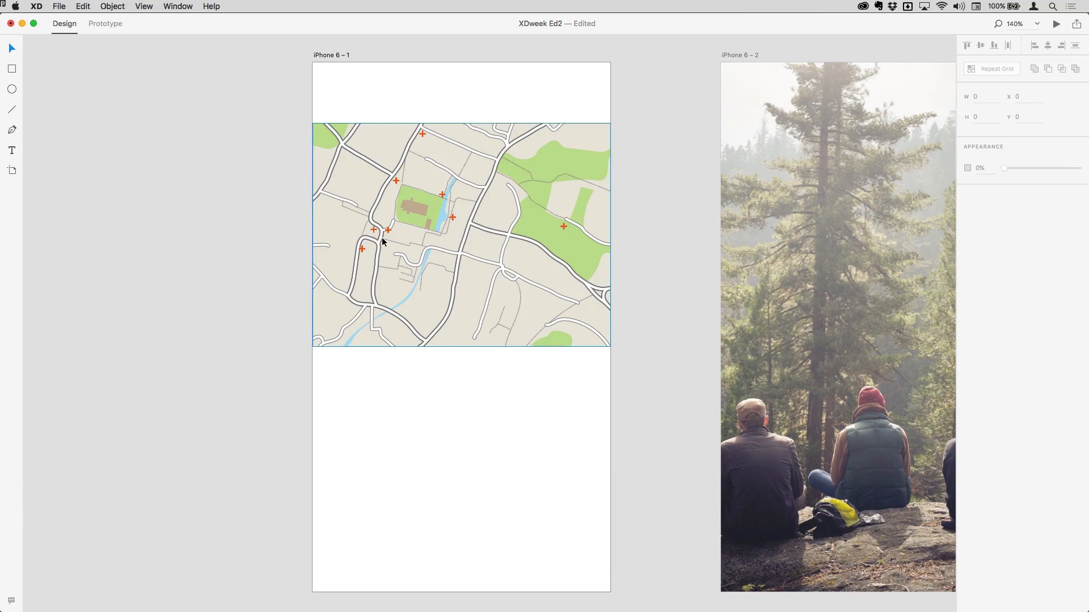
Draw a 375 × 77 header rectangle filling the blank area above the map on the iPhone 6 – 1 artboard.
key(r)
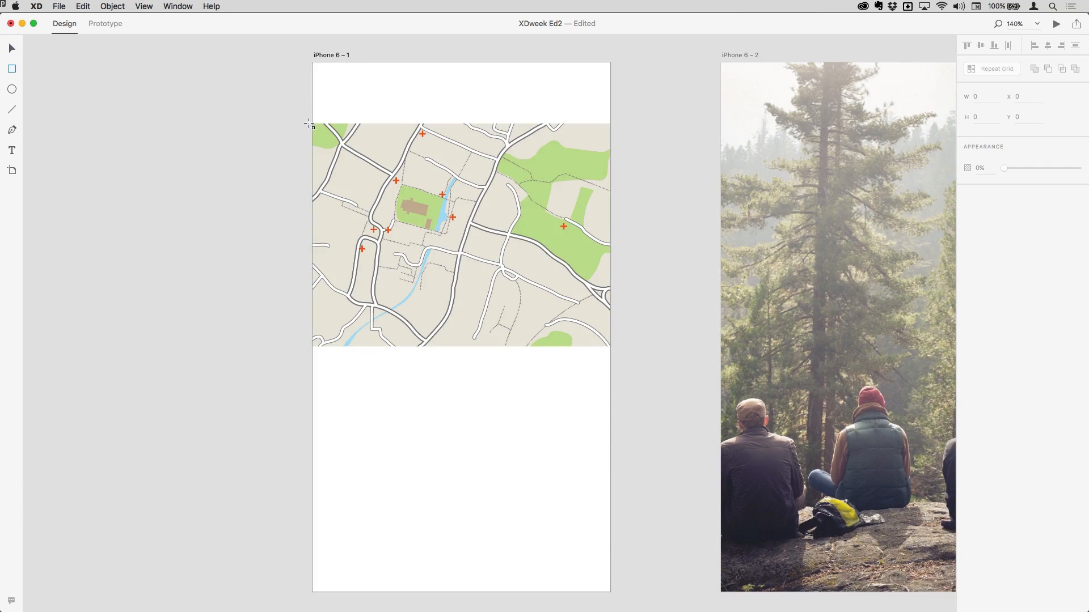
drag(314, 123, 613, 64)
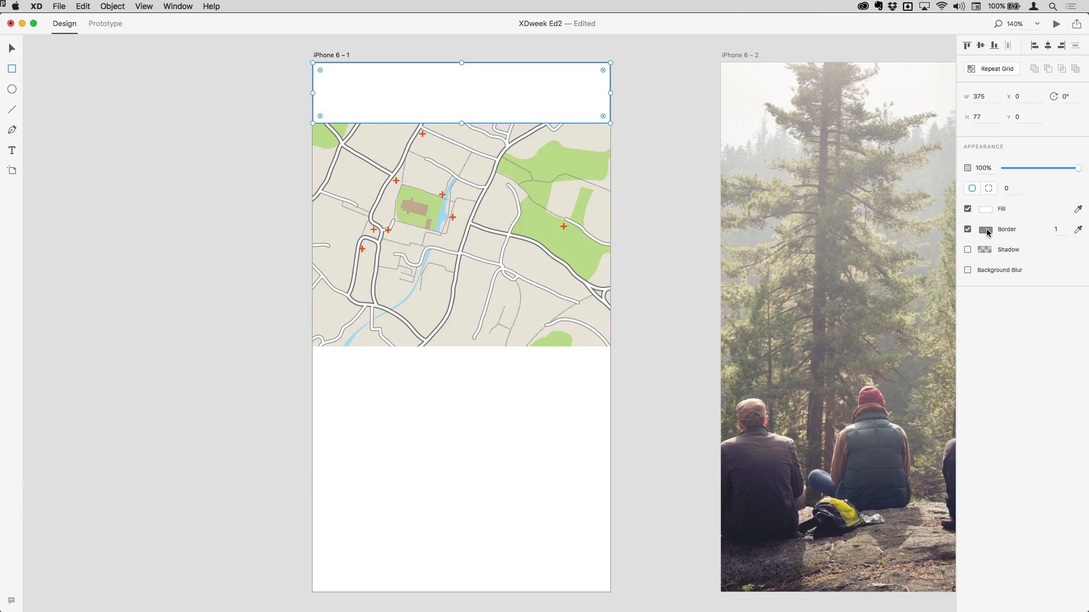
Give the header rectangle a blue border with a width of 5.
click(985, 230)
mouse_move(920, 220)
mouse_down()
mouse_move(923, 182)
mouse_move(928, 195)
mouse_up()
click(1055, 232)
click(1058, 231)
key(Up)
key(Up)
key(Up)
key(Up)
key(Up)
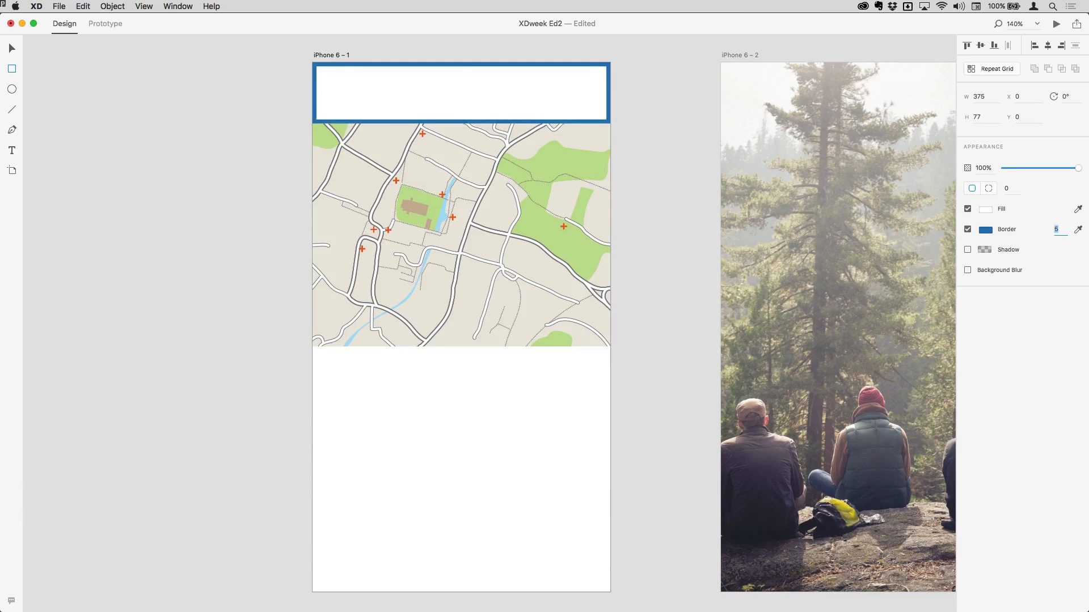
Turn off the header rectangle's border and try a dark red and a greyish-brown fill.
click(967, 229)
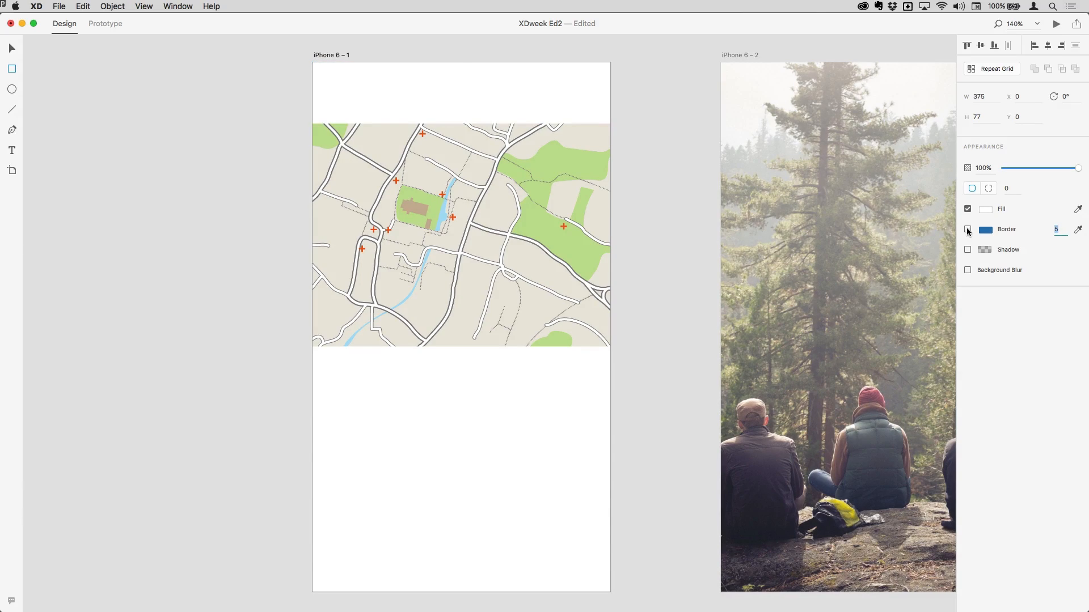
click(986, 211)
click(880, 206)
click(920, 161)
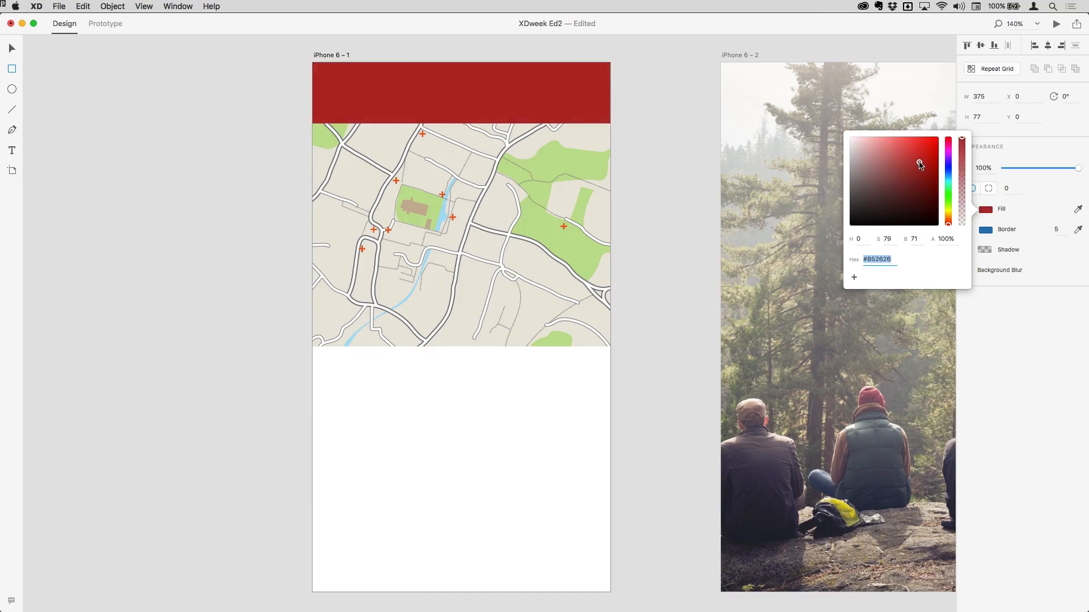
click(863, 181)
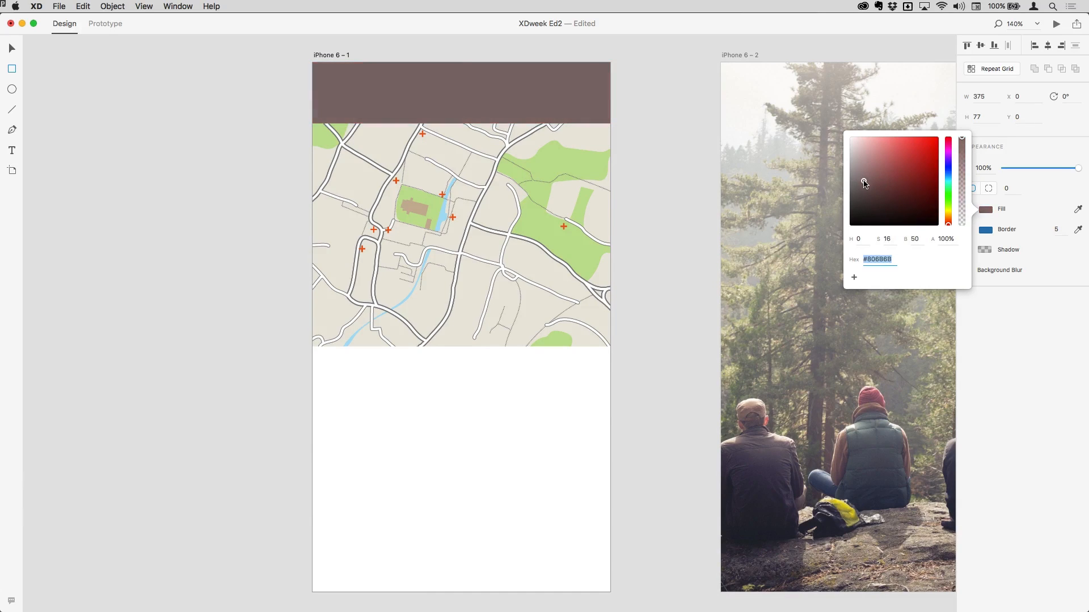
click(1057, 253)
Fill the header rectangle with the tan color sampled from the building on the map.
click(1078, 209)
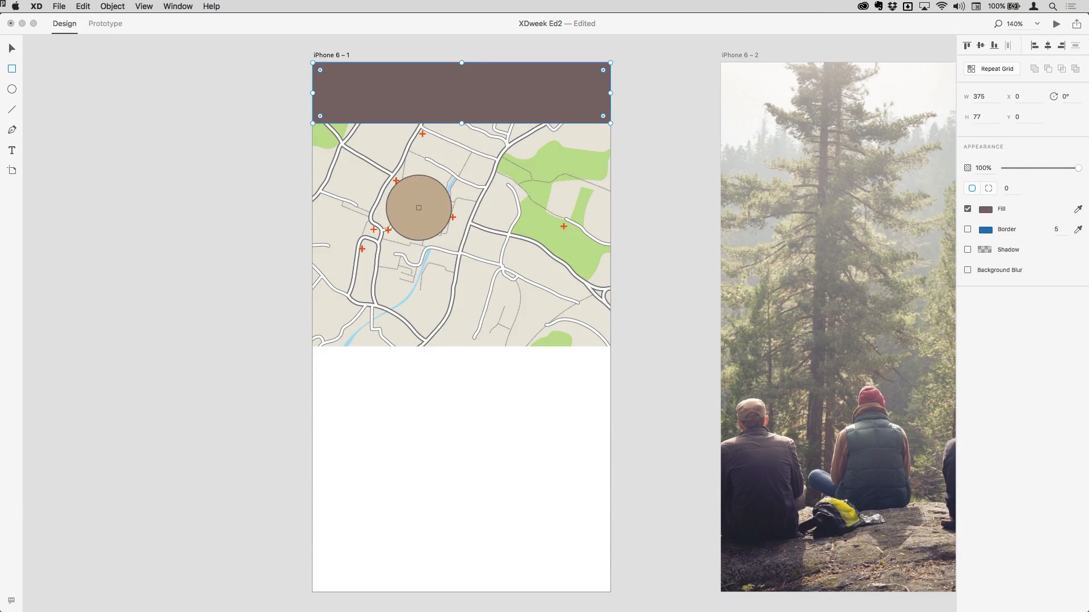
click(420, 209)
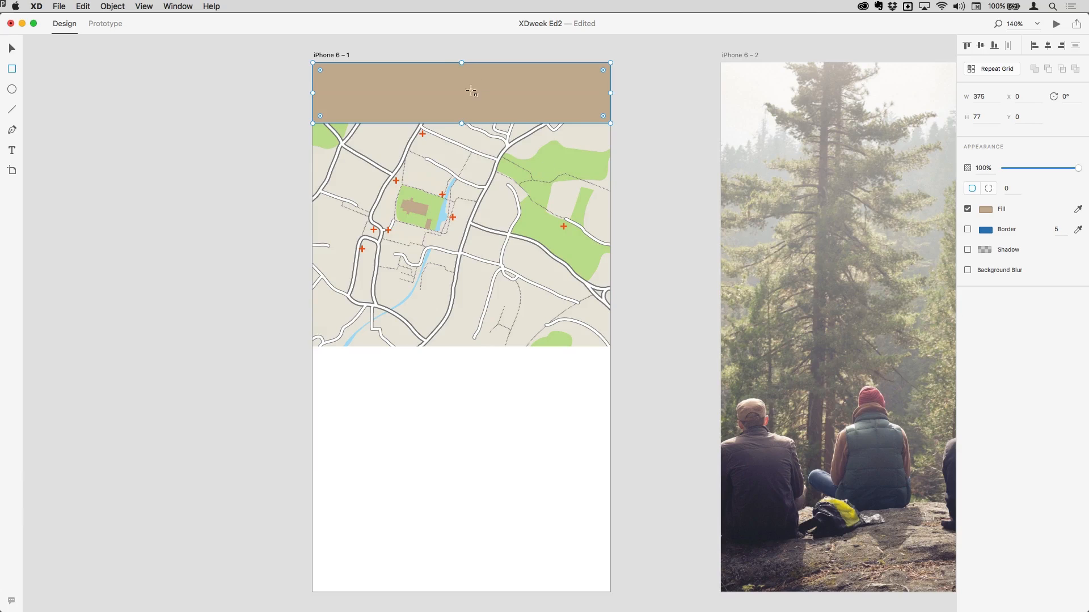
Test the header rectangle's opacity, leaving it at 100%, and give it a shadow with a blur of 10.
scroll(879, 209, left, 1)
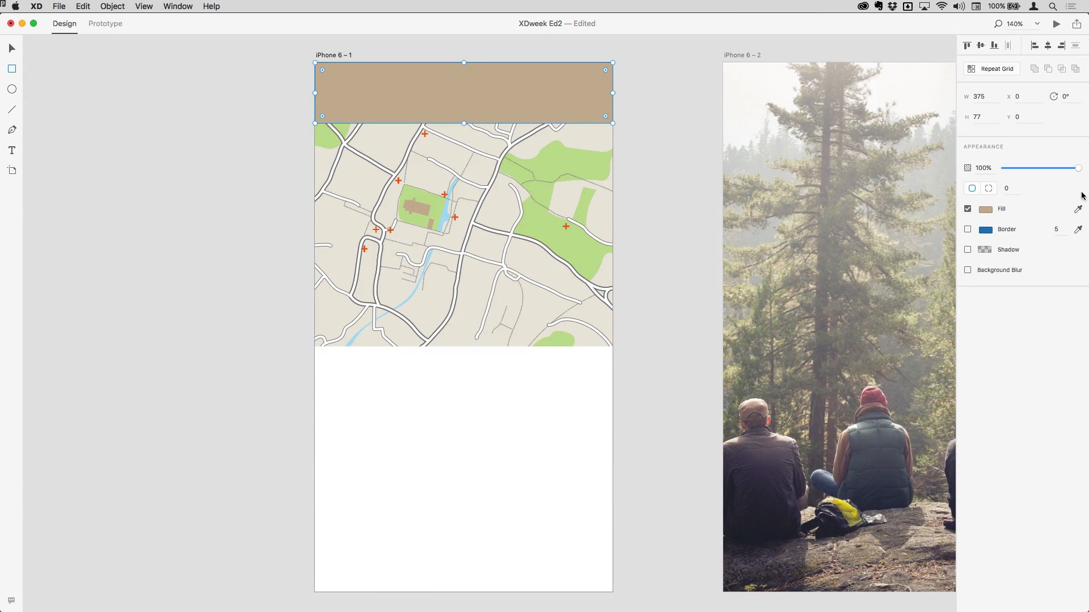
mouse_move(1078, 168)
mouse_down()
mouse_move(1021, 170)
mouse_move(1081, 171)
mouse_up()
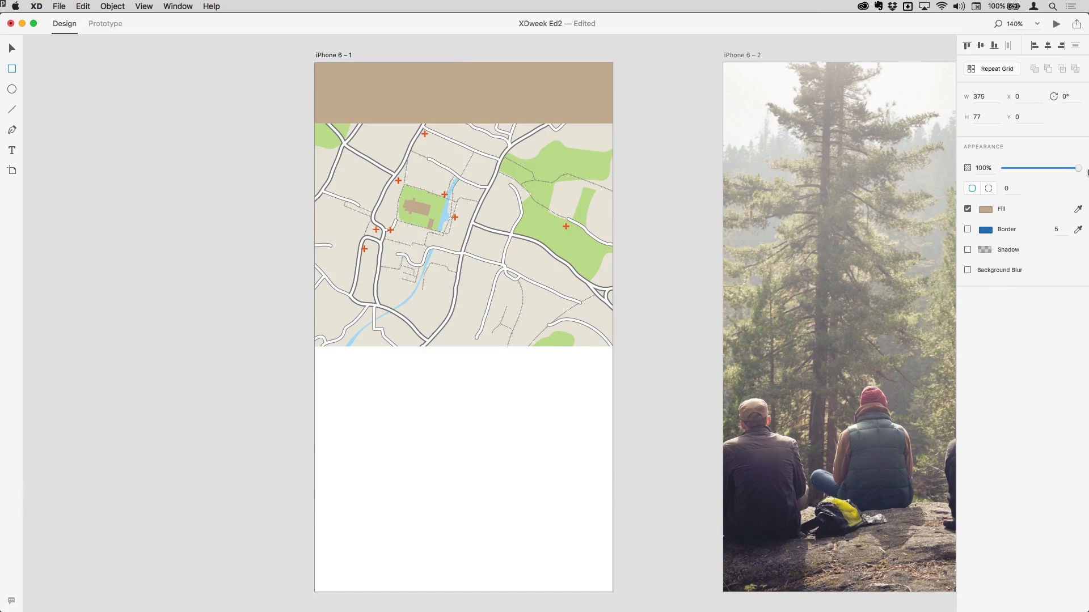
click(968, 250)
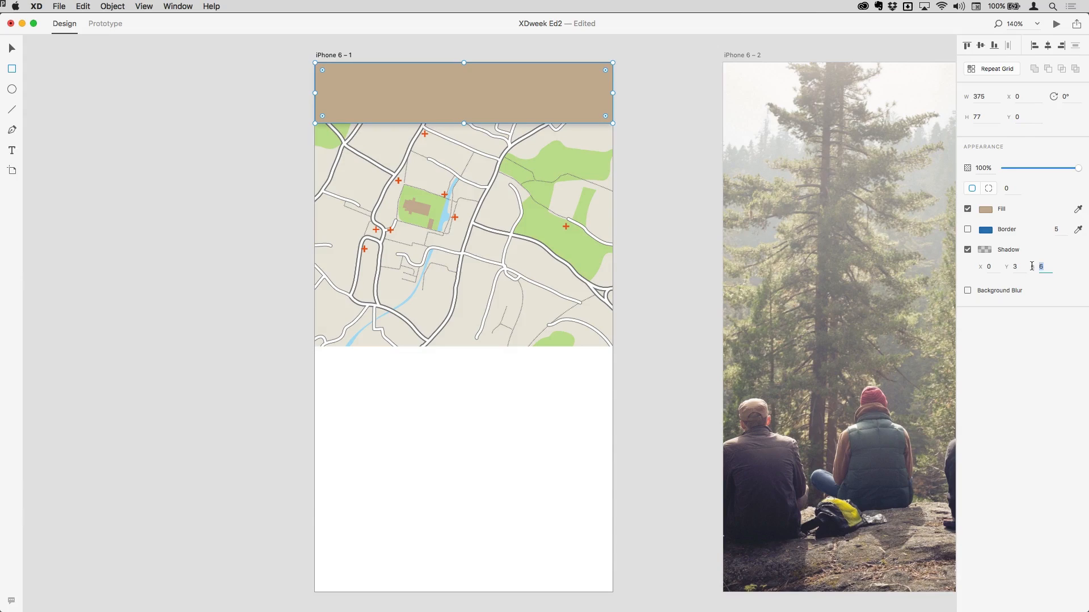
text(10)
key(Return)
Cover the forest photo on the iPhone 6 – 2 artboard with a 375 × 667 rectangle and turn off its border.
drag(758, 228, 355, 222)
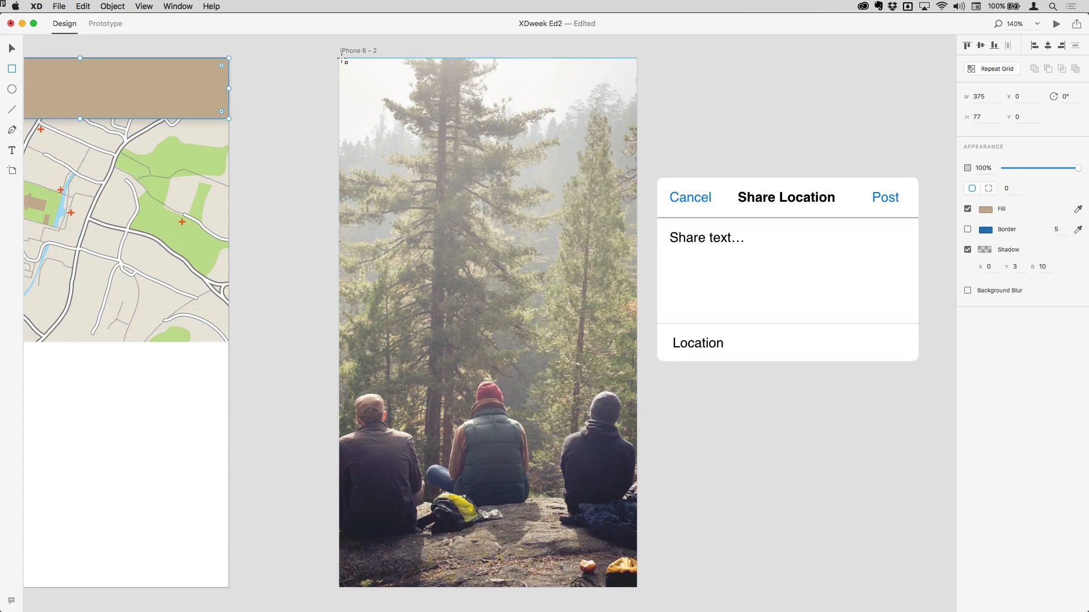
mouse_move(342, 59)
mouse_down()
mouse_move(588, 525)
mouse_move(636, 588)
mouse_up()
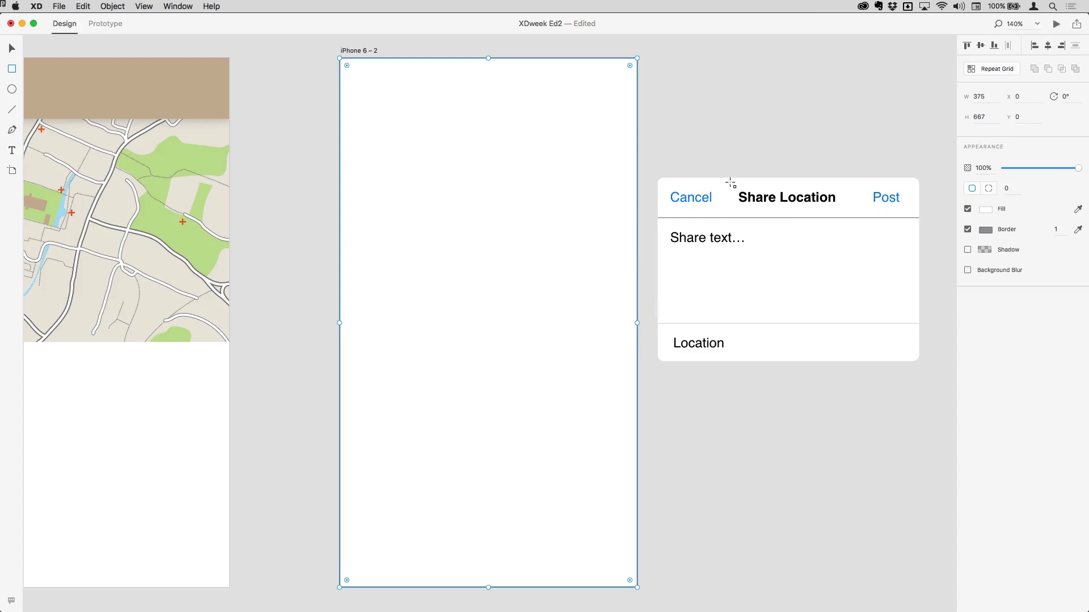
click(968, 229)
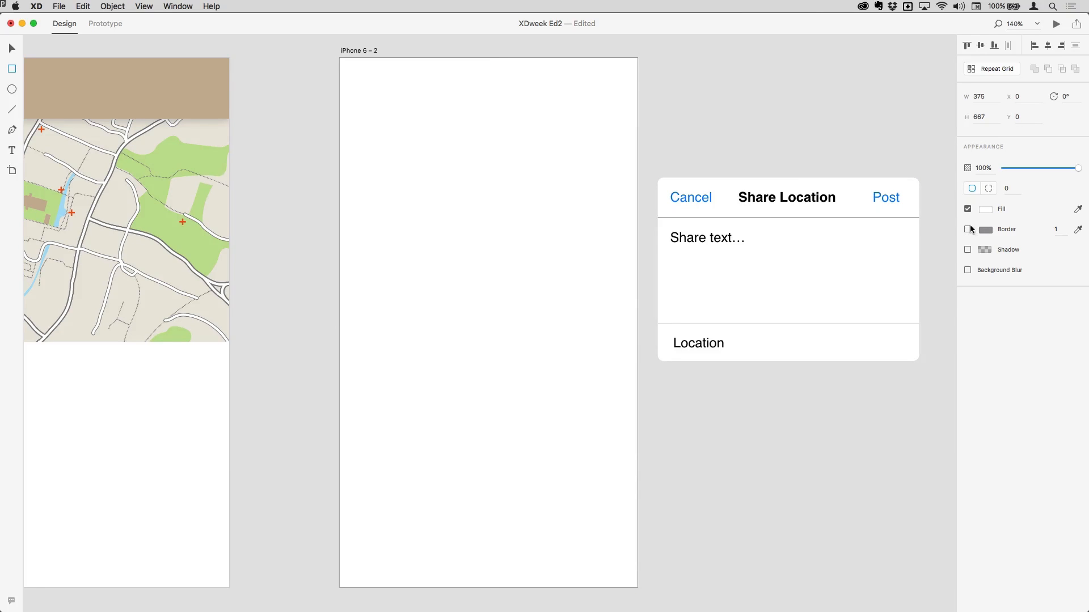
Apply a background blur to the full-screen rectangle with amount 10, brightness about -1.23 and opacity about 19%.
click(967, 270)
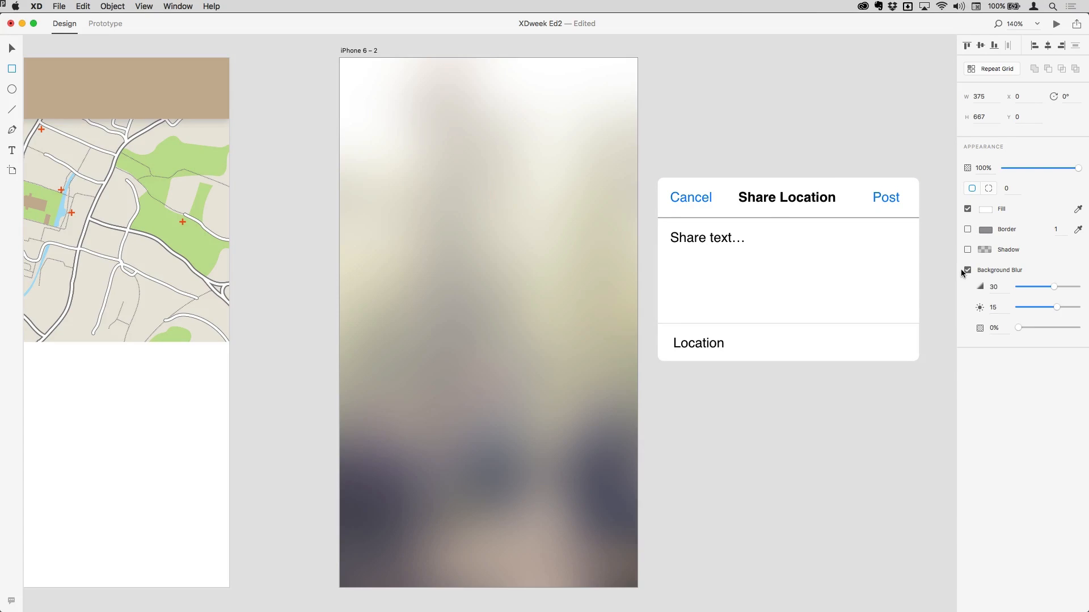
drag(1053, 286, 1029, 327)
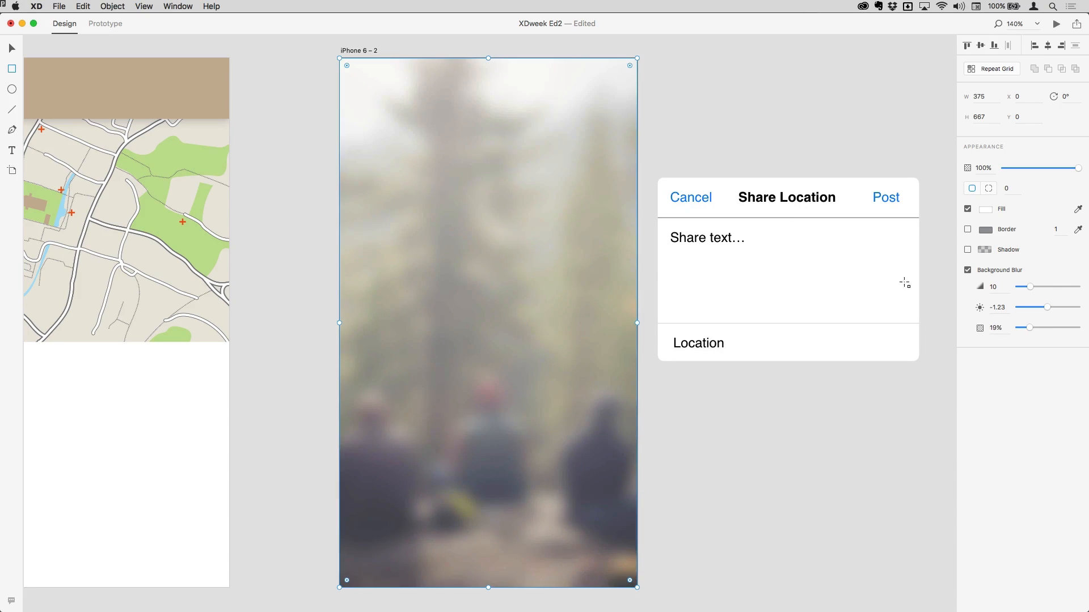
Move the Share Location dialog onto the iPhone 6 – 2 artboard at about X 27.5, Y 180.
click(12, 48)
click(754, 180)
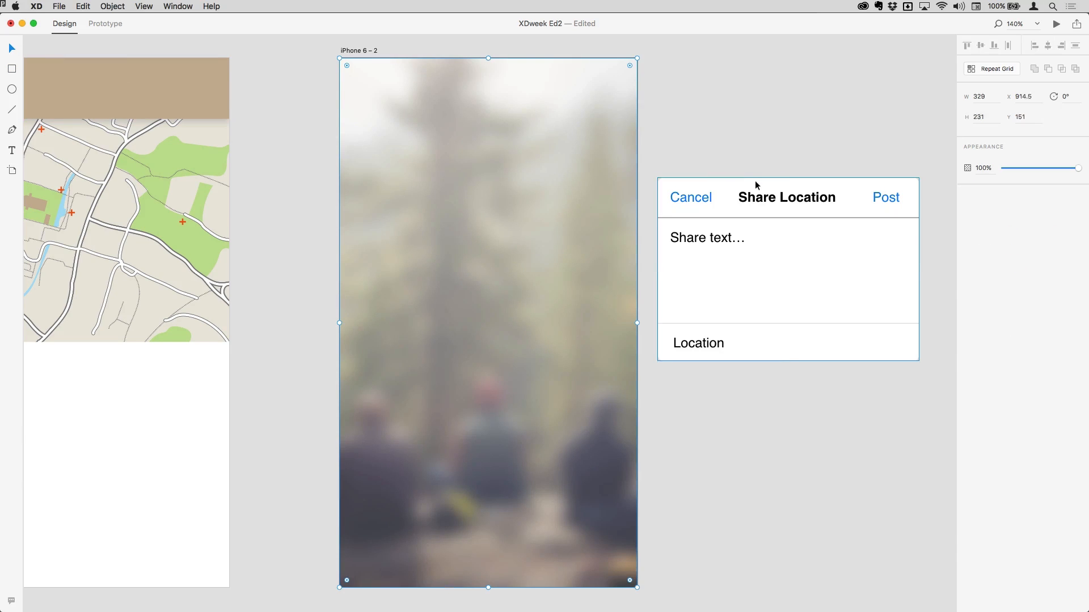
right_click(767, 184)
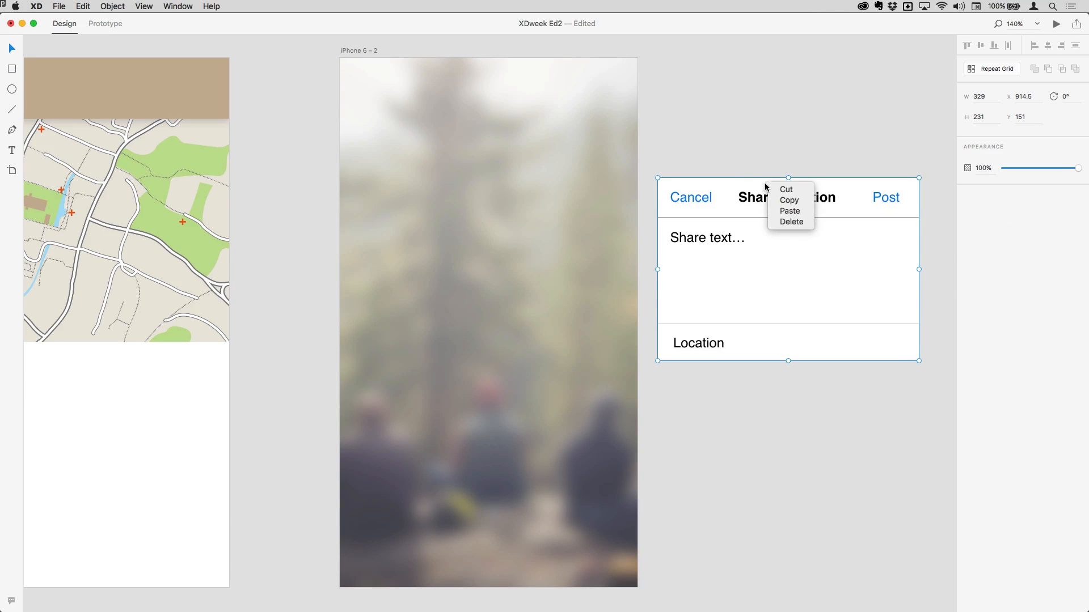
click(749, 181)
drag(749, 183, 452, 205)
Bring the Share Location dialog to the front of the stacking order.
click(114, 7)
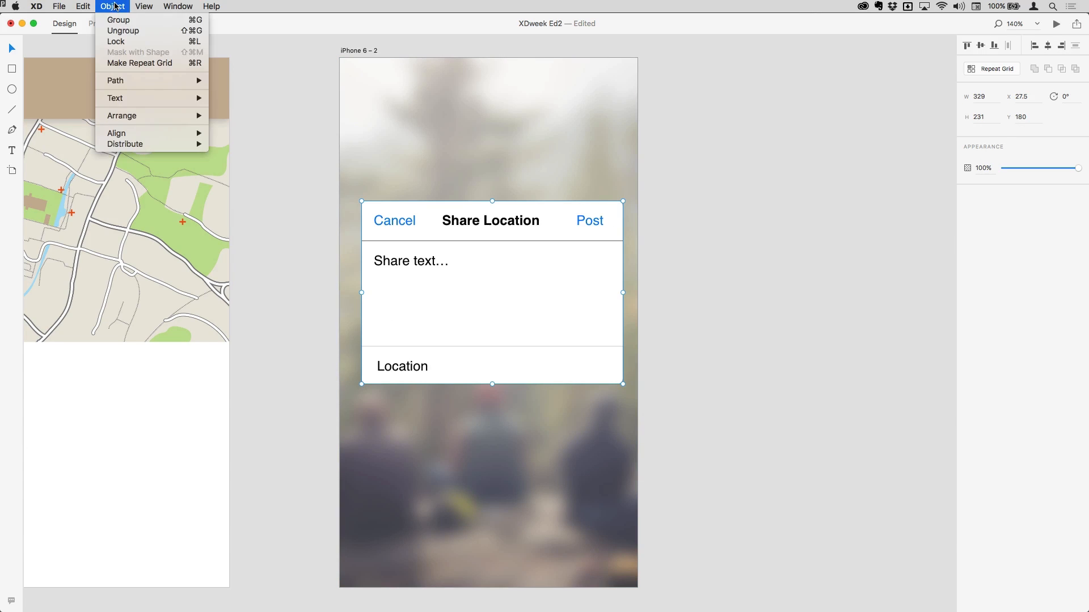
mouse_move(142, 123)
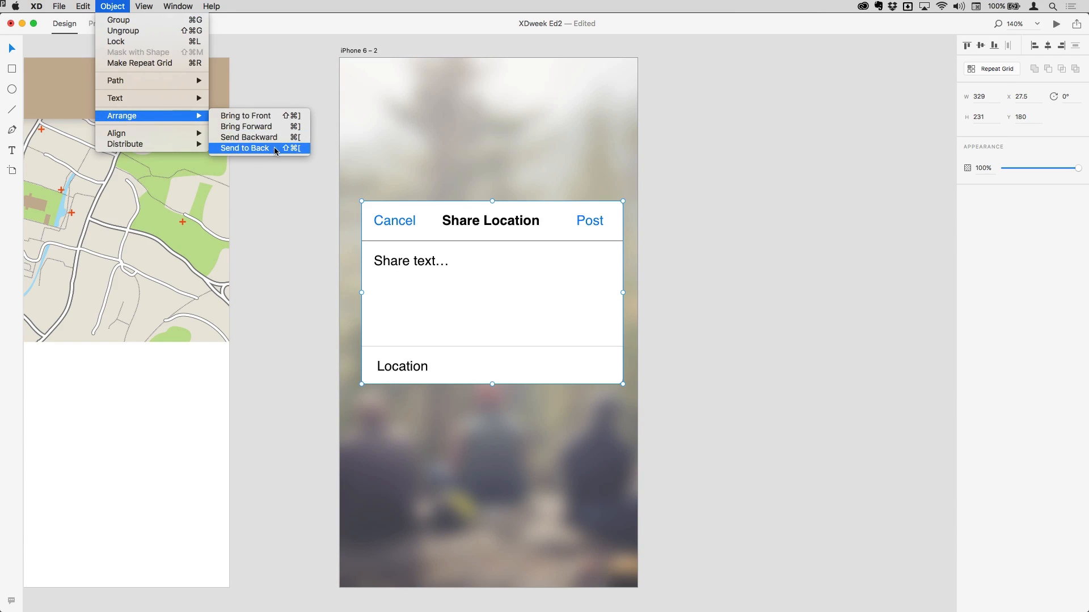
click(271, 117)
Narrow the blur rectangle behind the dialog to about 192 wide, uncovering the other side of the photo.
click(629, 329)
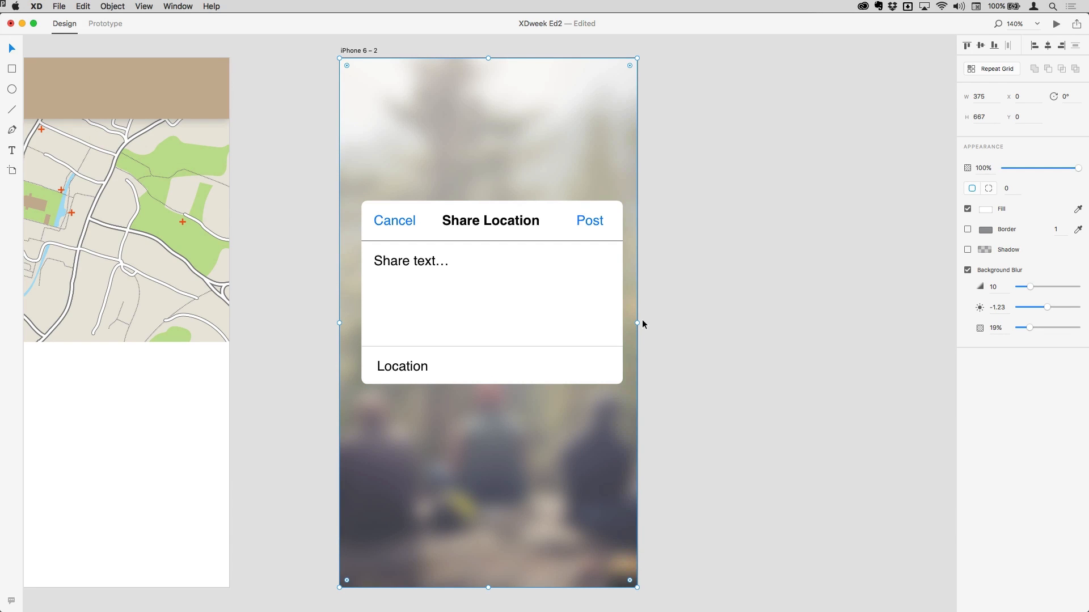
drag(638, 323, 486, 304)
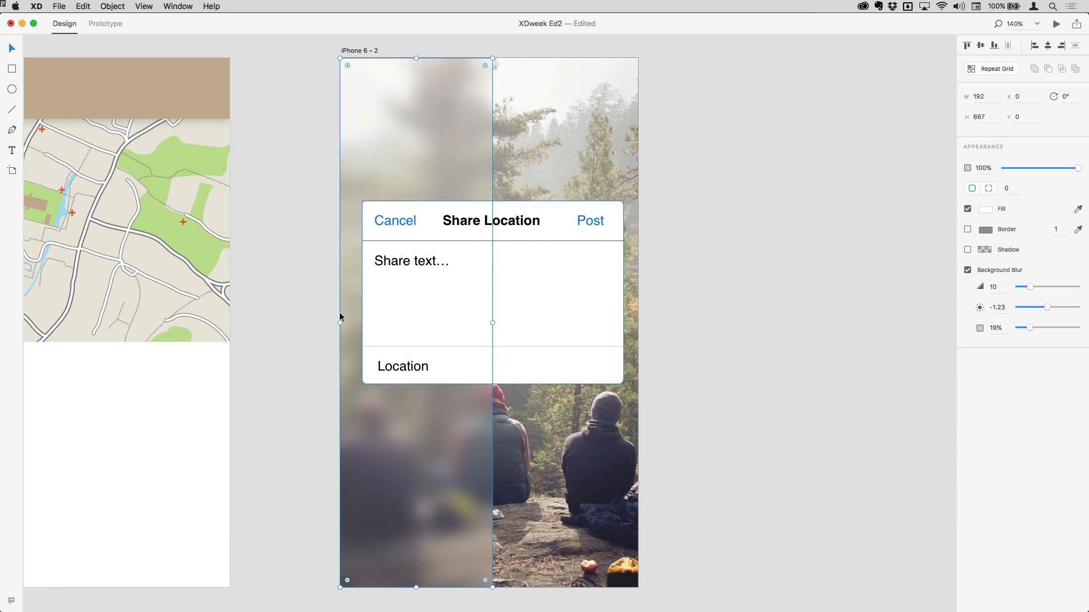
Draw a horizontal line across the tan header of the iPhone 6 – 1 artboard and set its width to 300.
drag(253, 340, 574, 333)
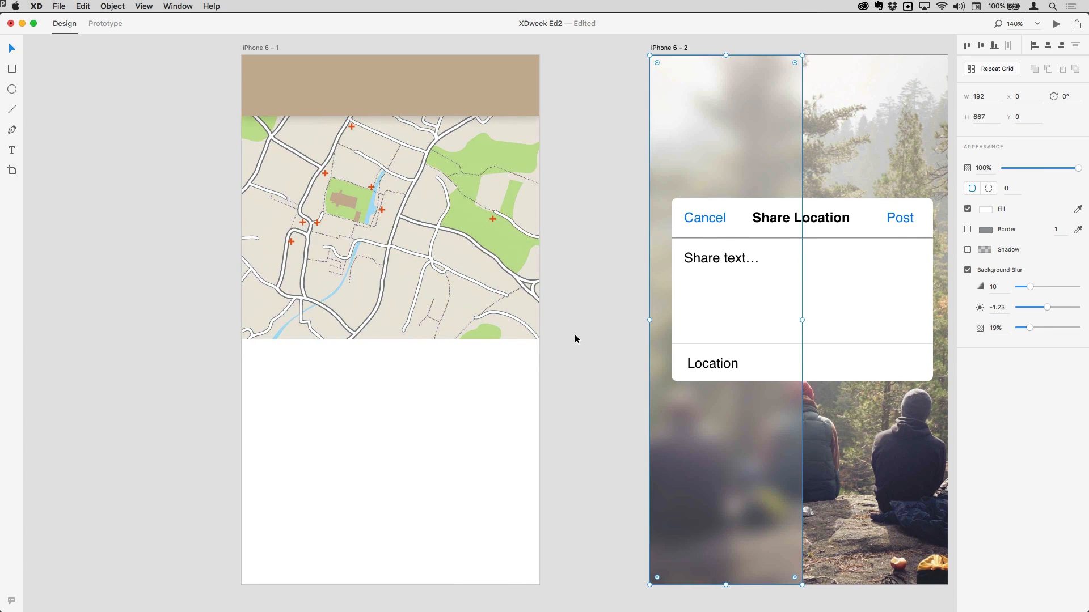
click(405, 376)
click(12, 110)
mouse_move(251, 104)
mouse_down()
mouse_move(448, 102)
mouse_move(461, 86)
mouse_move(527, 104)
mouse_up()
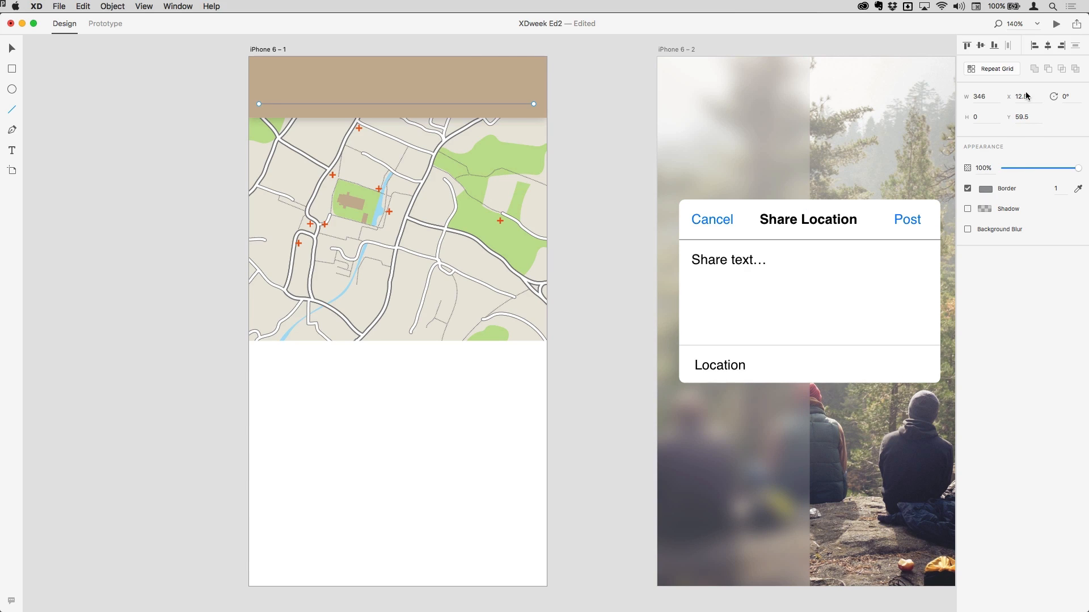
click(974, 96)
text(300)
key(Return)
Shorten the header line from its right end, and delete it.
click(11, 49)
drag(497, 104, 399, 105)
key(Delete)
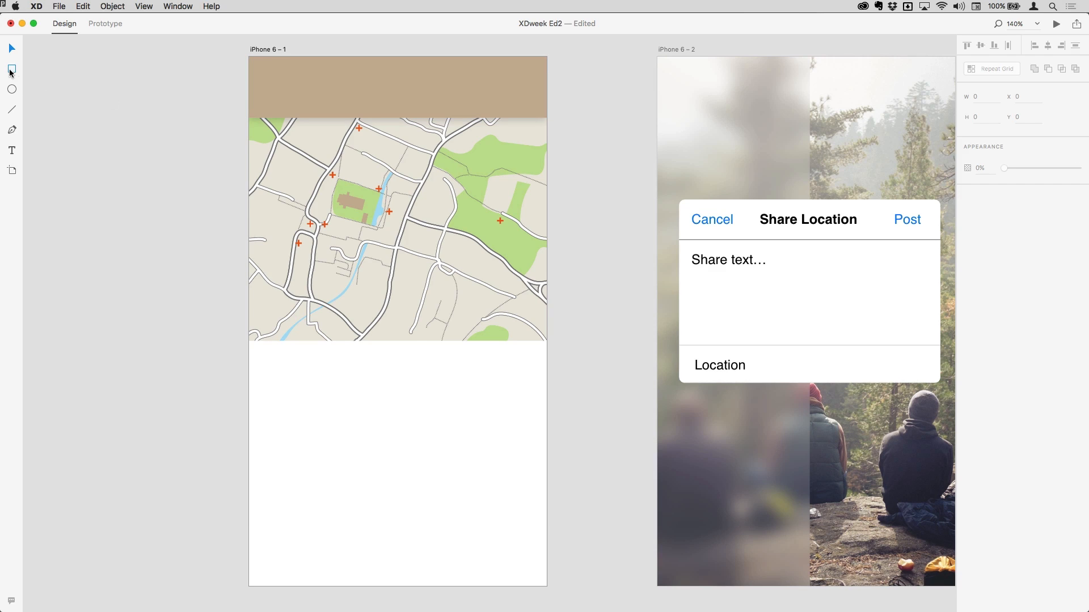
Draw a square about 81 wide in the blank area below the map.
mouse_move(334, 366)
mouse_down()
mouse_move(407, 446)
mouse_move(405, 436)
mouse_up()
drag(399, 430, 399, 430)
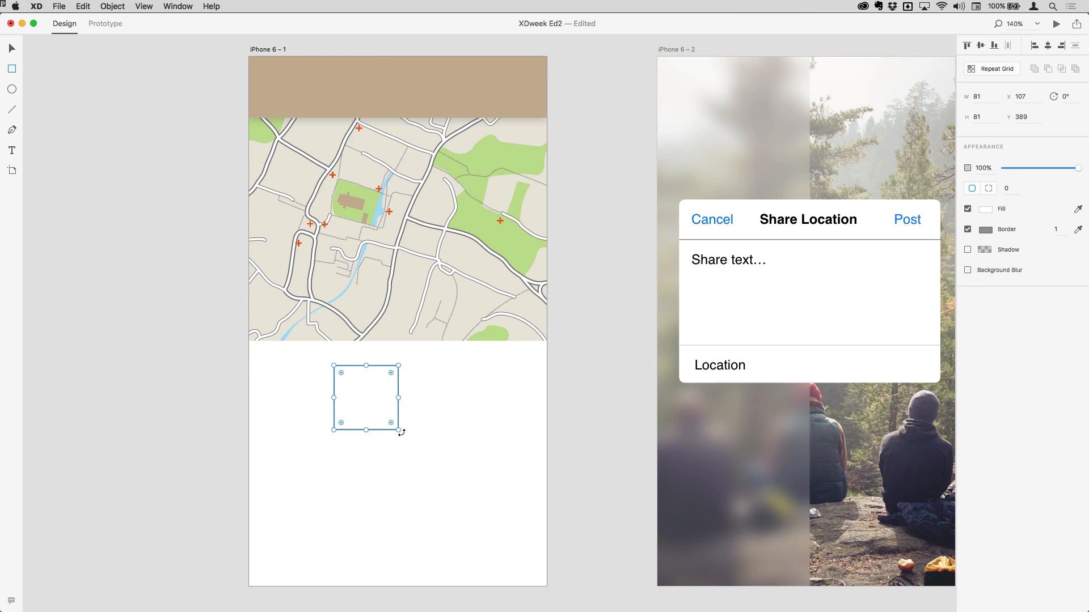
Rotate the square below the map by 45° and delete it.
drag(401, 433, 381, 454)
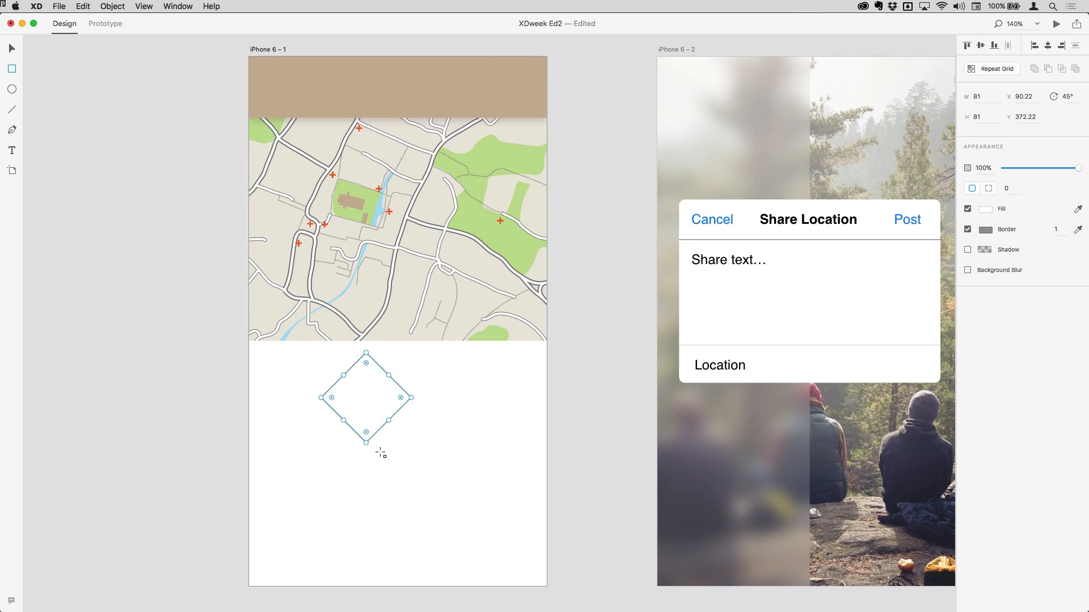
key(Delete)
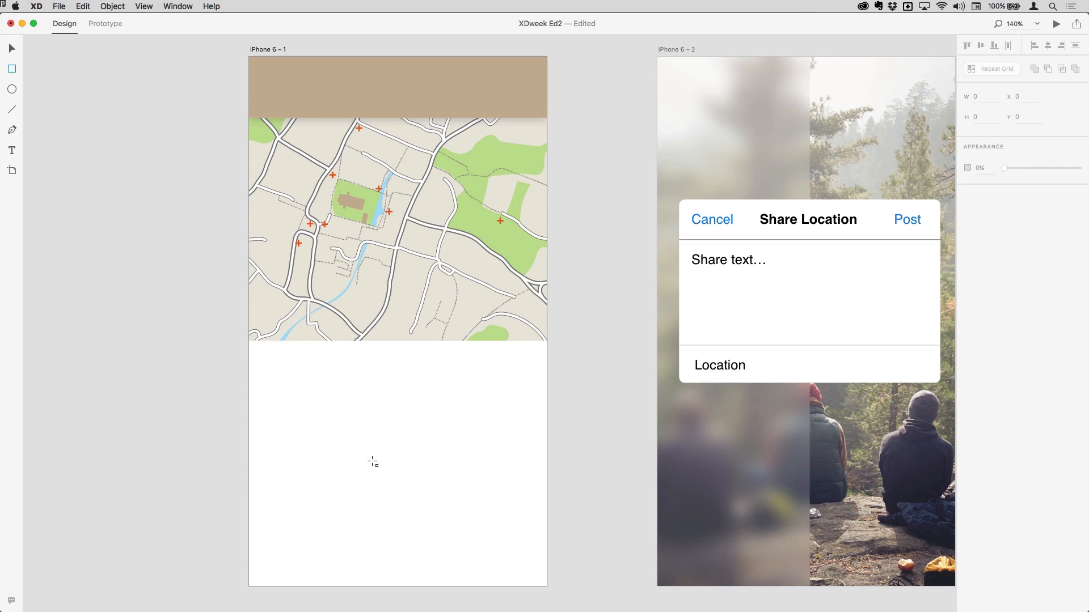
Draw an open path of straight segments through six anchor points in the blank area below the map using the Pen tool.
click(11, 131)
click(296, 397)
click(388, 372)
click(483, 399)
click(482, 454)
click(419, 460)
click(399, 423)
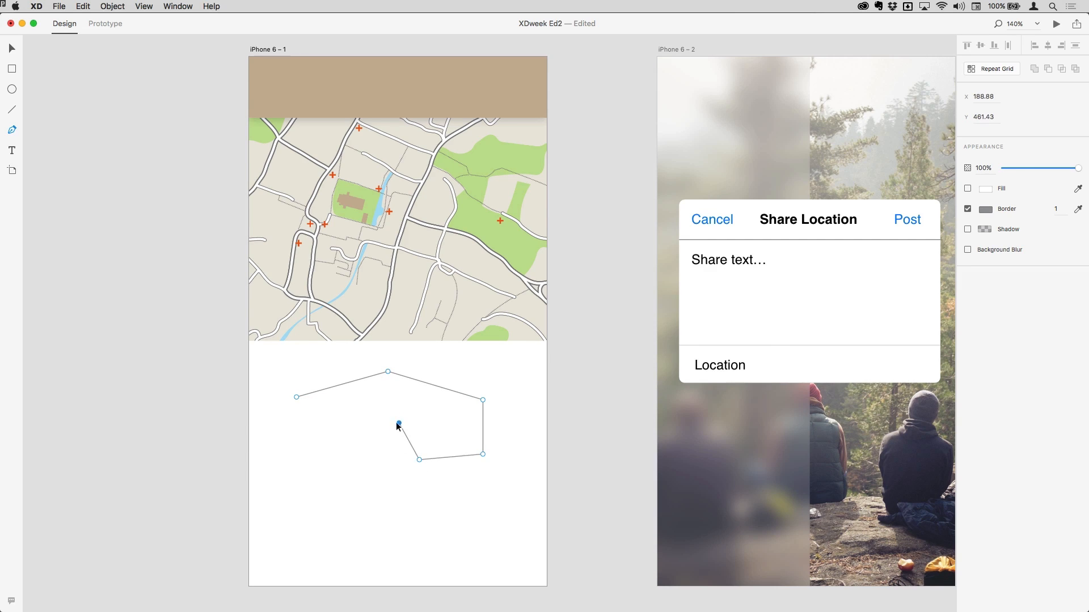
Extend the path with curved segments looping down and back up, and close it at its starting anchor point.
click(338, 431)
double_click(339, 432)
drag(320, 483, 339, 511)
drag(300, 549, 287, 552)
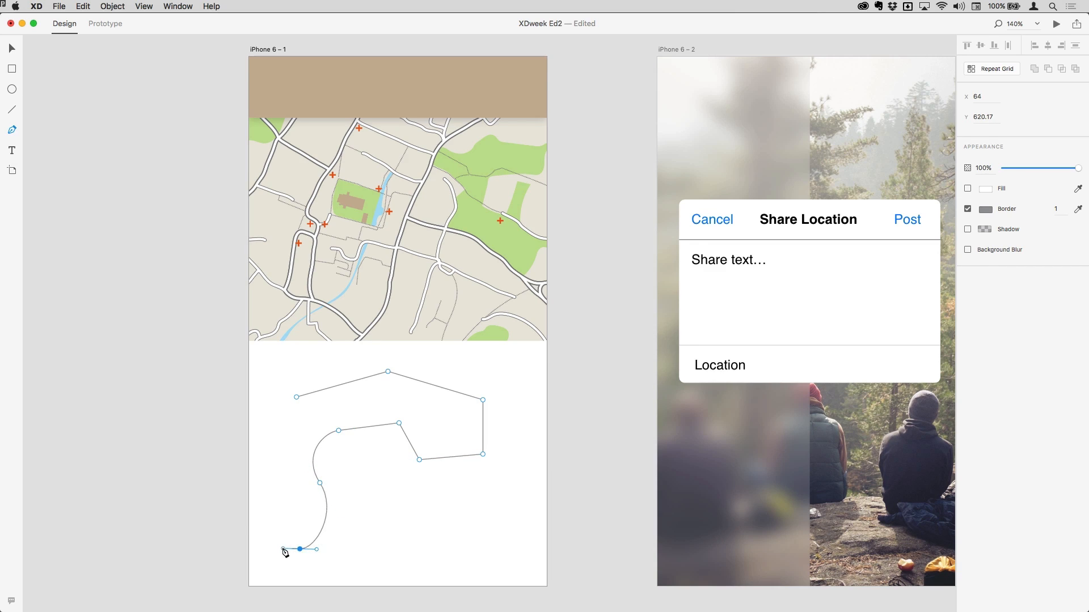
click(267, 488)
drag(267, 488, 268, 458)
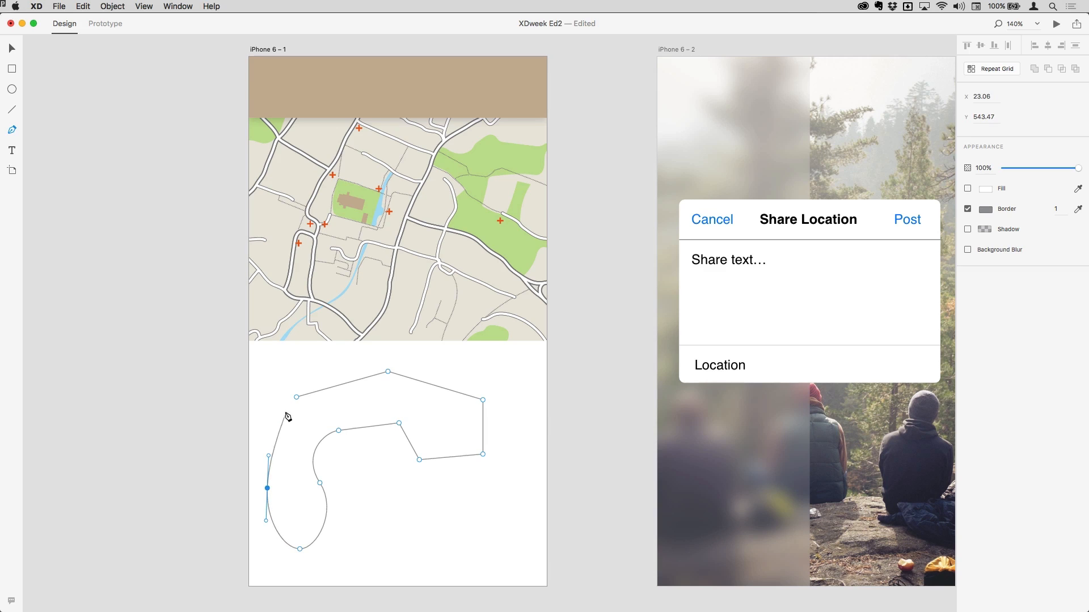
drag(297, 398, 320, 394)
key(v)
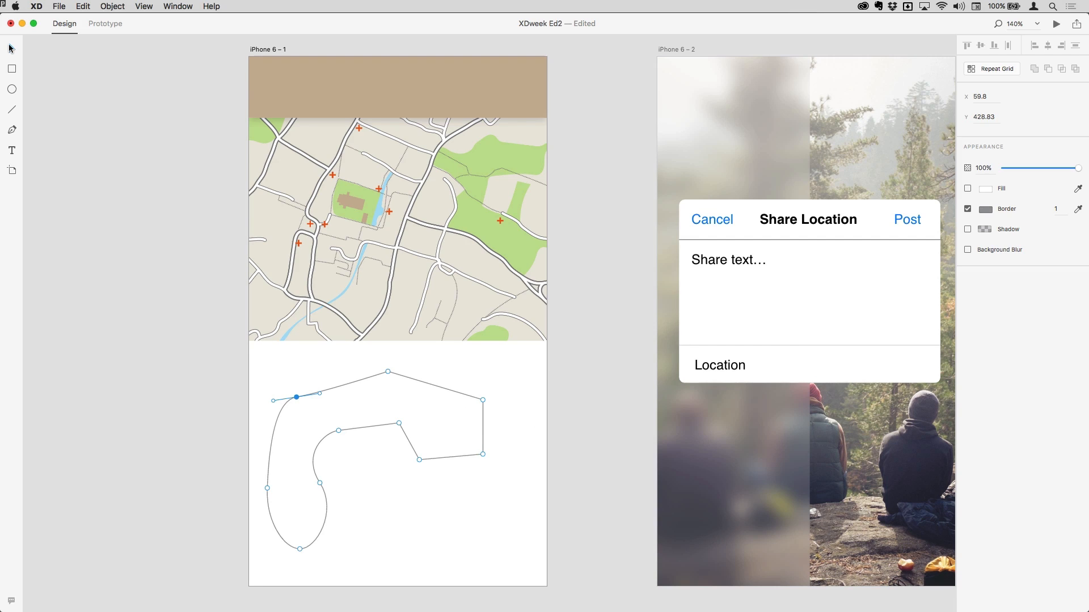
Move the path's topmost anchor point slightly up and to the right, convert it to a smooth point, and turn it back into a corner.
mouse_move(386, 371)
mouse_down()
mouse_move(392, 400)
mouse_move(398, 363)
mouse_up()
double_click(393, 372)
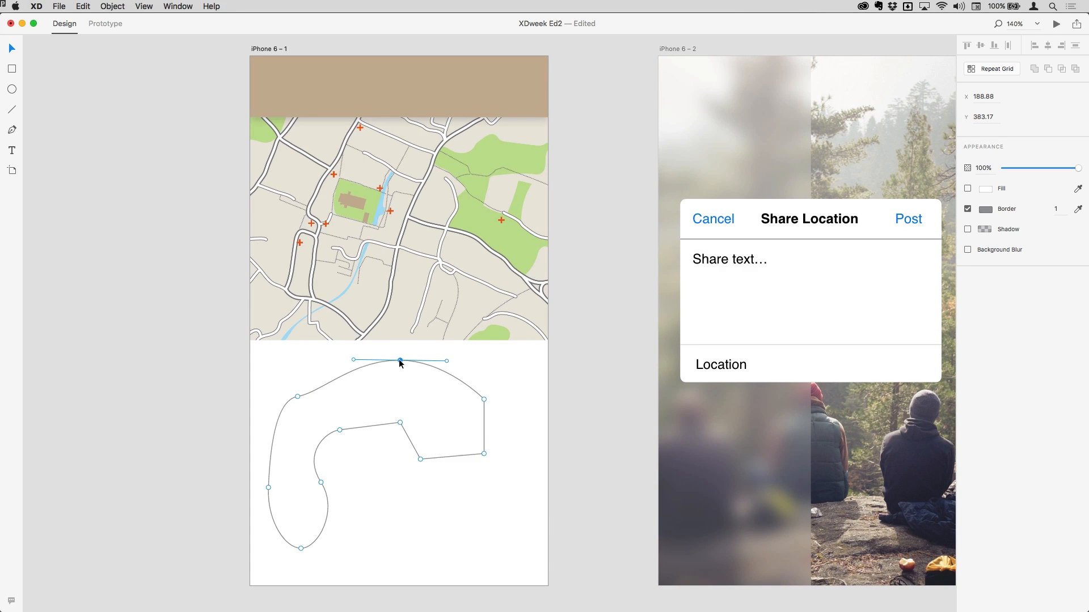
double_click(399, 359)
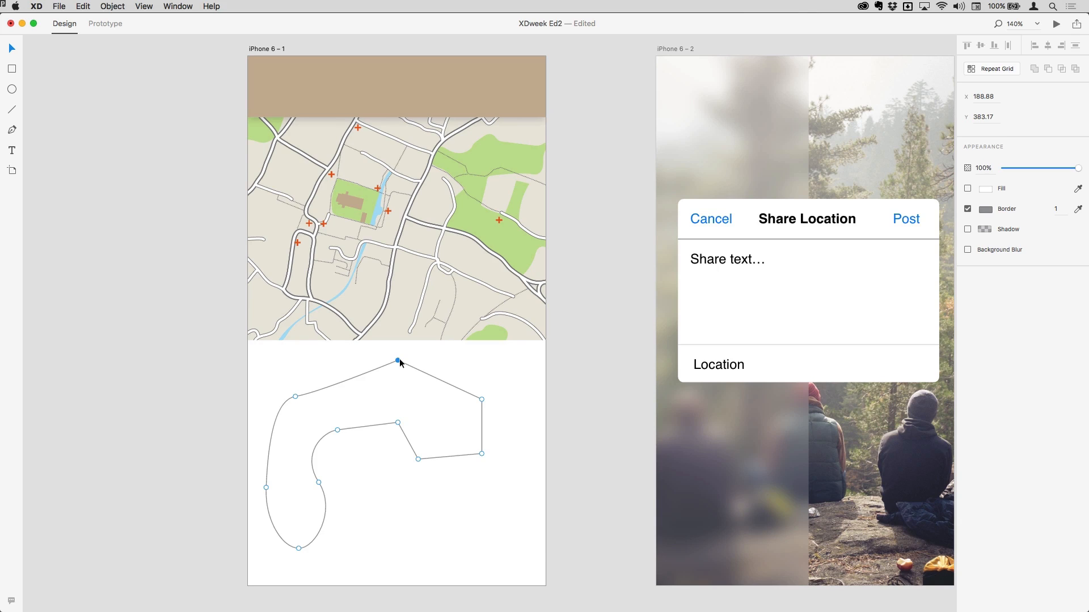
Reshape the curve at the path's upper-left anchor point by moving its direction handle, and delete that anchor point.
click(295, 397)
drag(271, 399, 373, 396)
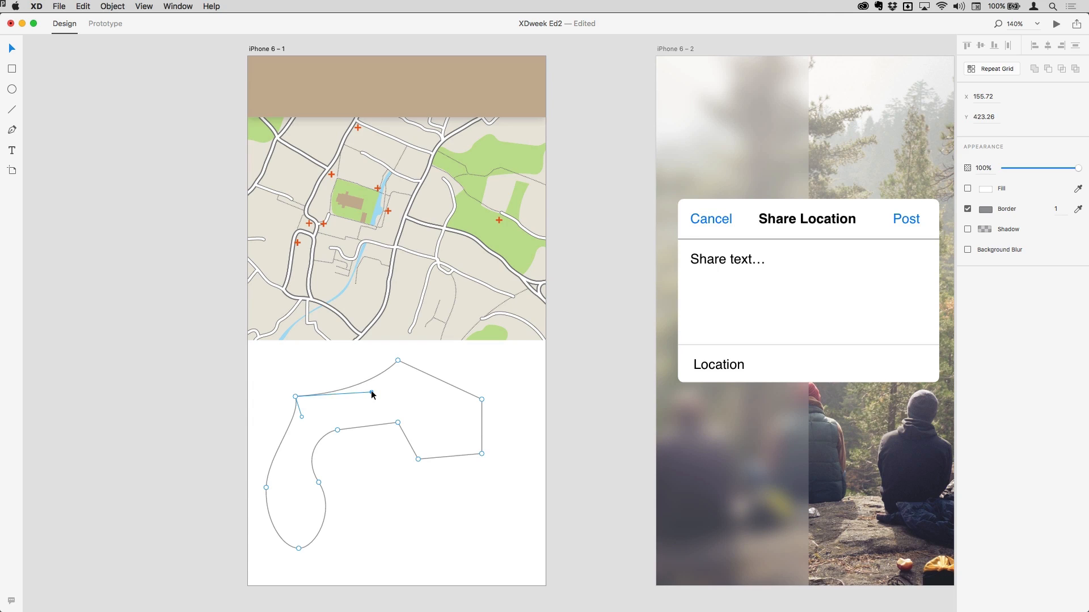
key(Delete)
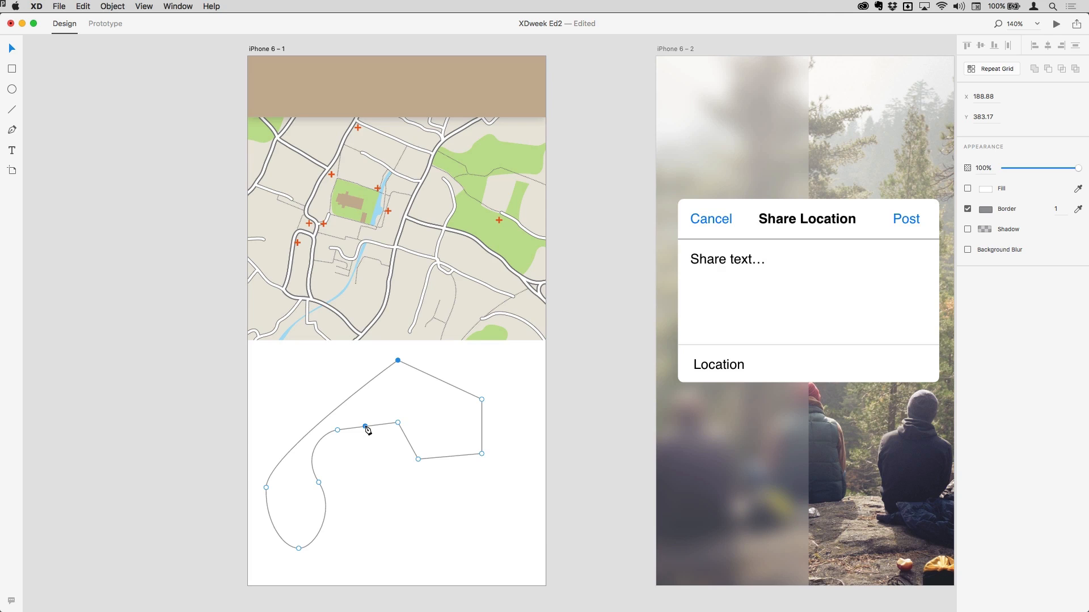
Add an anchor point on the path's upper-right segment and nudge it up and right until level with the top point.
click(434, 377)
click(439, 379)
key(Up)
key(Up)
key(Up)
key(Up)
key(Up)
key(Up)
key(Up)
key(Up)
key(Up)
key(Up)
key(Up)
key(Up)
key(Up)
key(Up)
key(Right)
key(Right)
key(Right)
key(Right)
key(Right)
key(Right)
key(Right)
key(Right)
key(Right)
key(Right)
key(Right)
key(Right)
key(Right)
key(Up)
Select the whole freeform path below the map and delete it.
click(319, 364)
drag(323, 369, 438, 432)
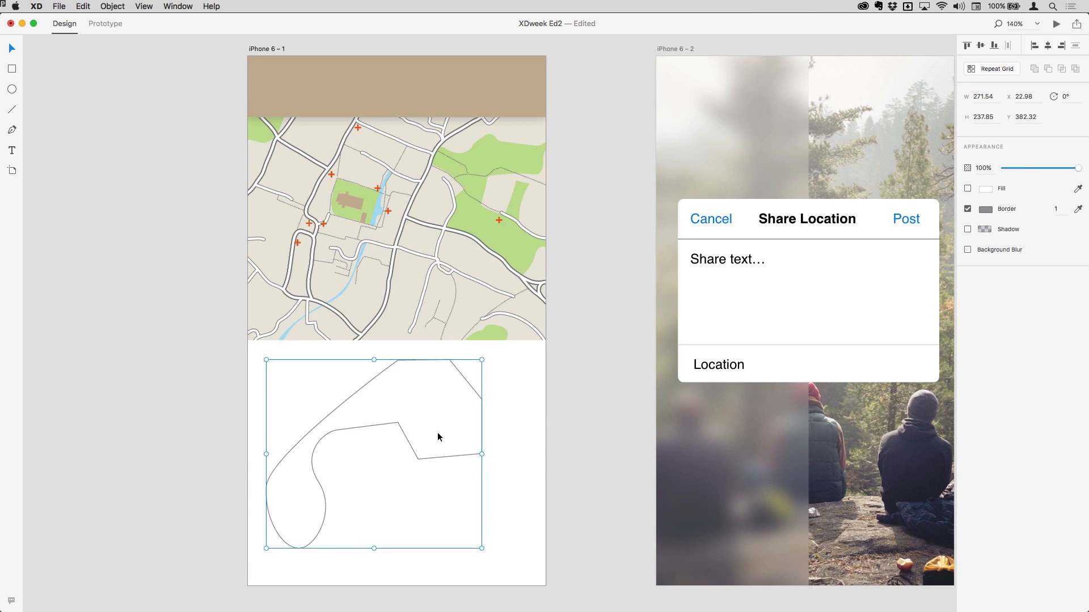
key(Delete)
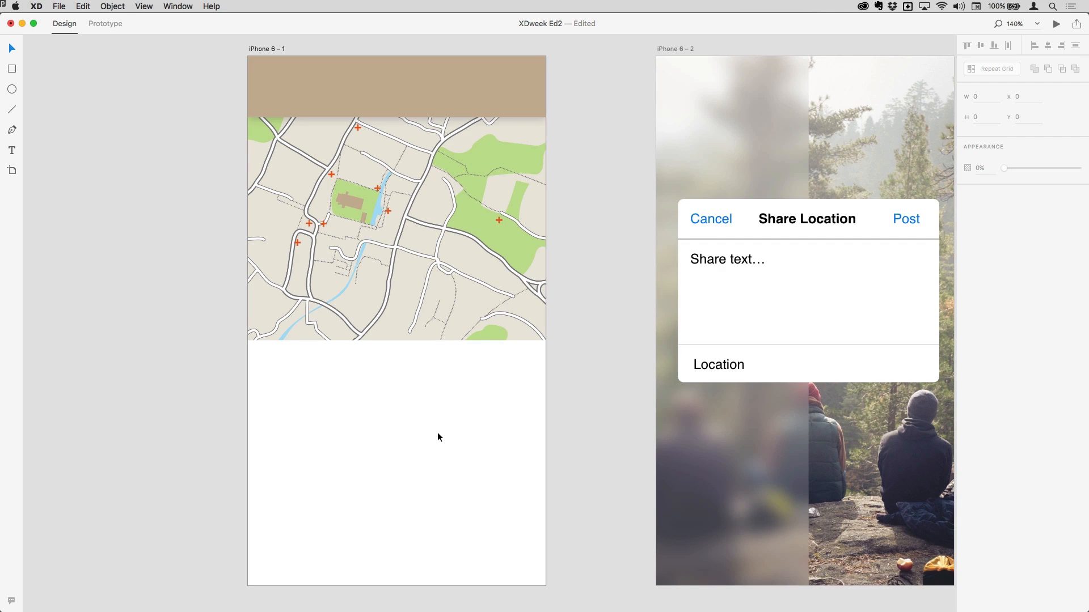
Draw two concentric circles, about 70 and 34 wide, centred horizontally in the blank area below the map.
click(11, 90)
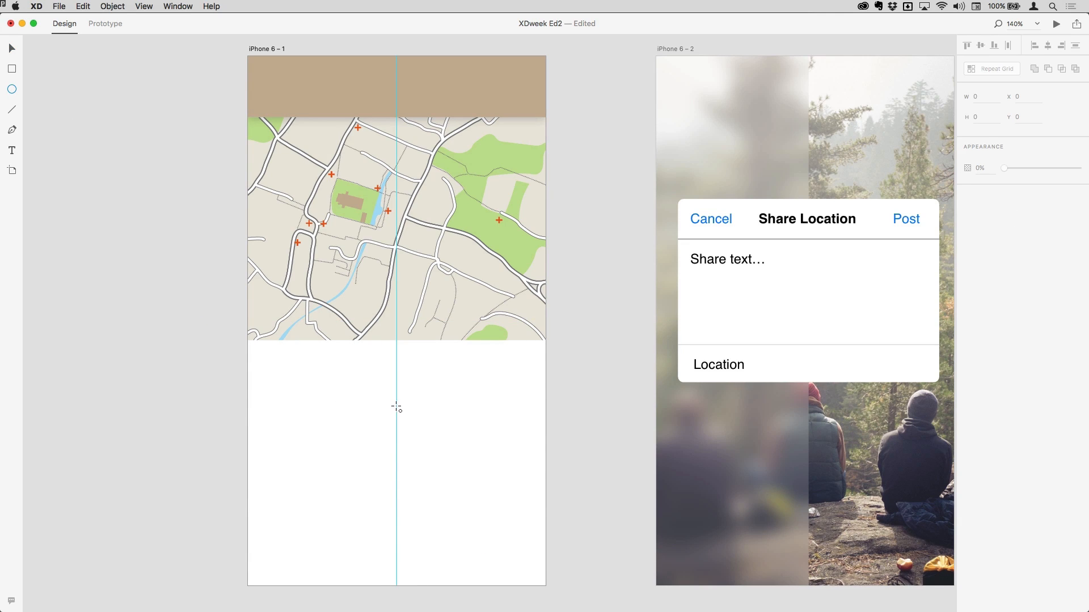
mouse_move(396, 407)
mouse_down()
mouse_move(430, 435)
mouse_move(397, 407)
mouse_move(410, 424)
mouse_up()
scroll(430, 435, up, 1)
scroll(457, 427, up, 1)
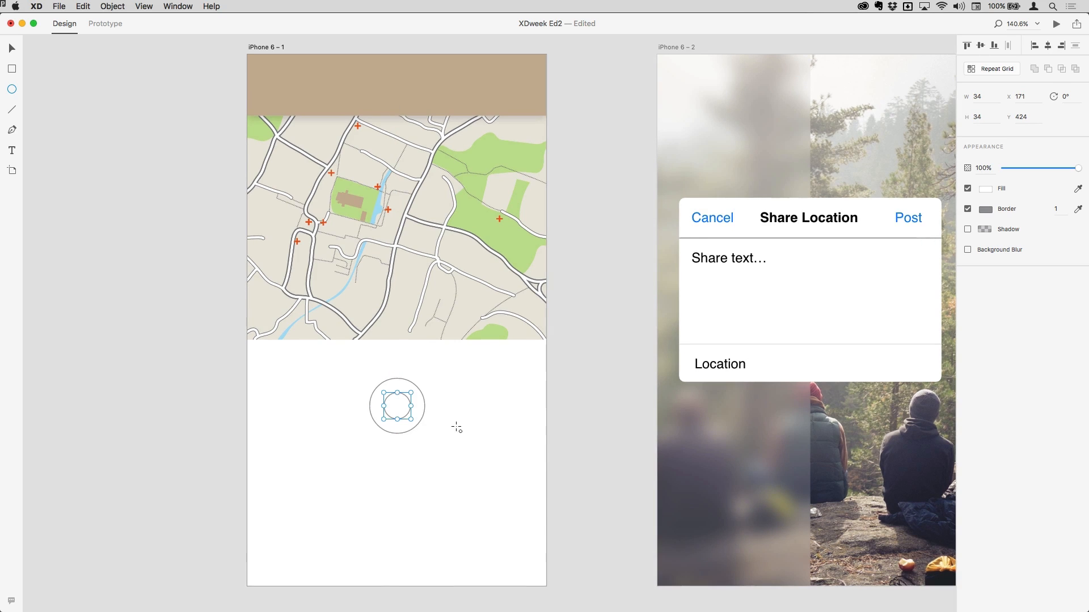
Fill the larger outer circle with bright red.
scroll(431, 425, up, 10)
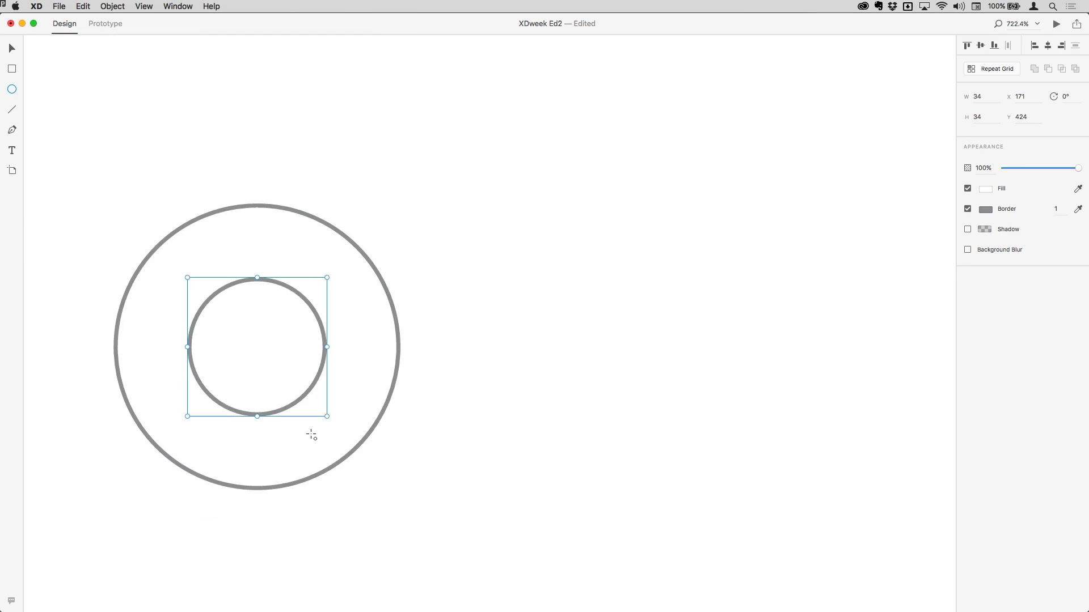
drag(304, 442, 447, 297)
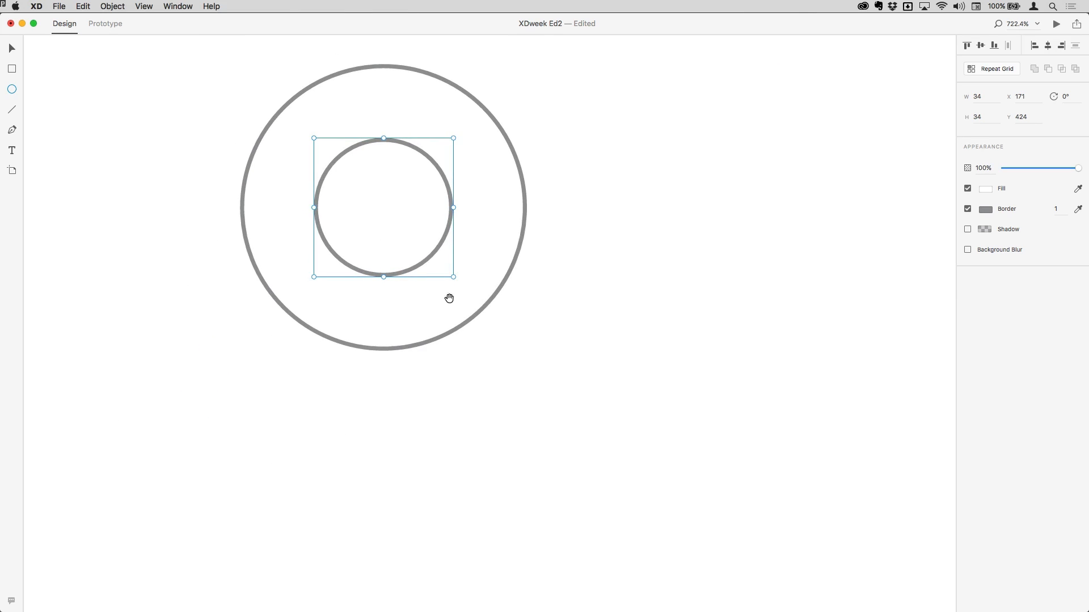
click(13, 50)
click(517, 255)
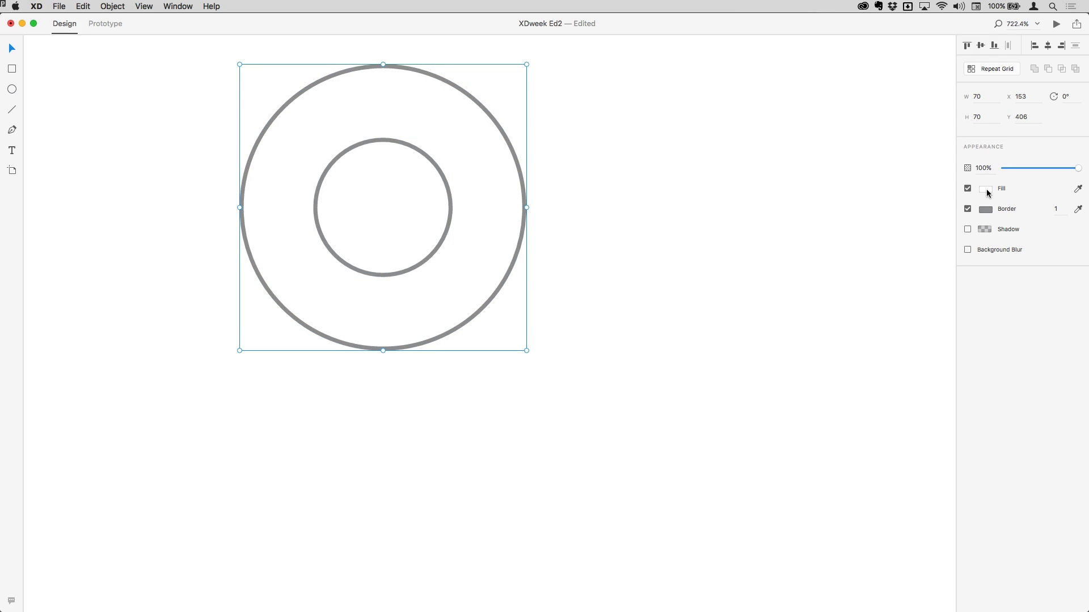
click(985, 188)
mouse_move(913, 177)
mouse_down()
mouse_move(893, 134)
mouse_move(928, 121)
mouse_up()
click(1025, 150)
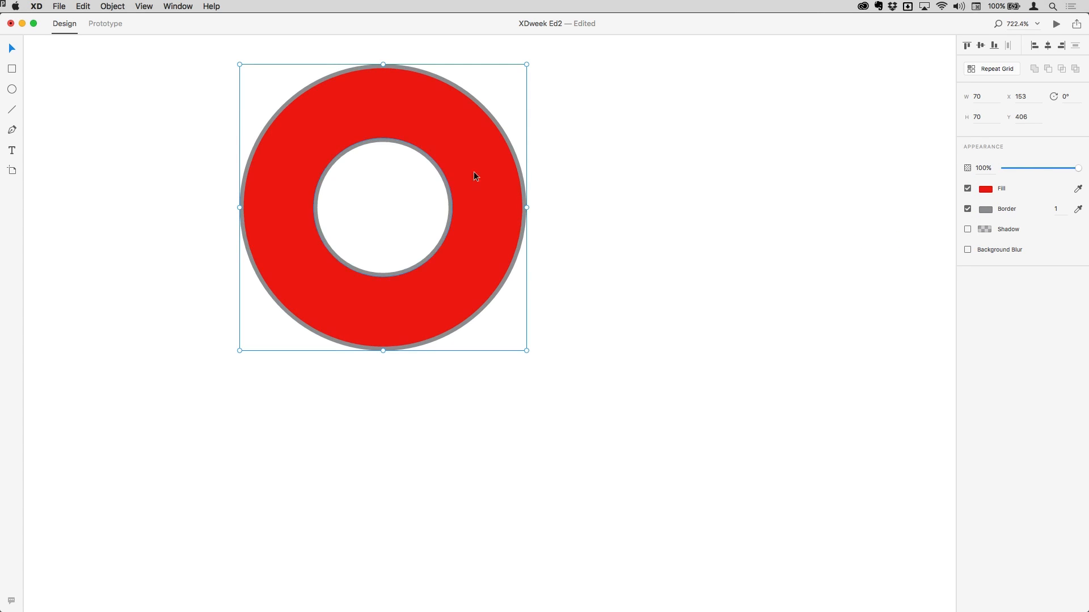
Fill the smaller inner circle with green #26AD5A.
click(430, 161)
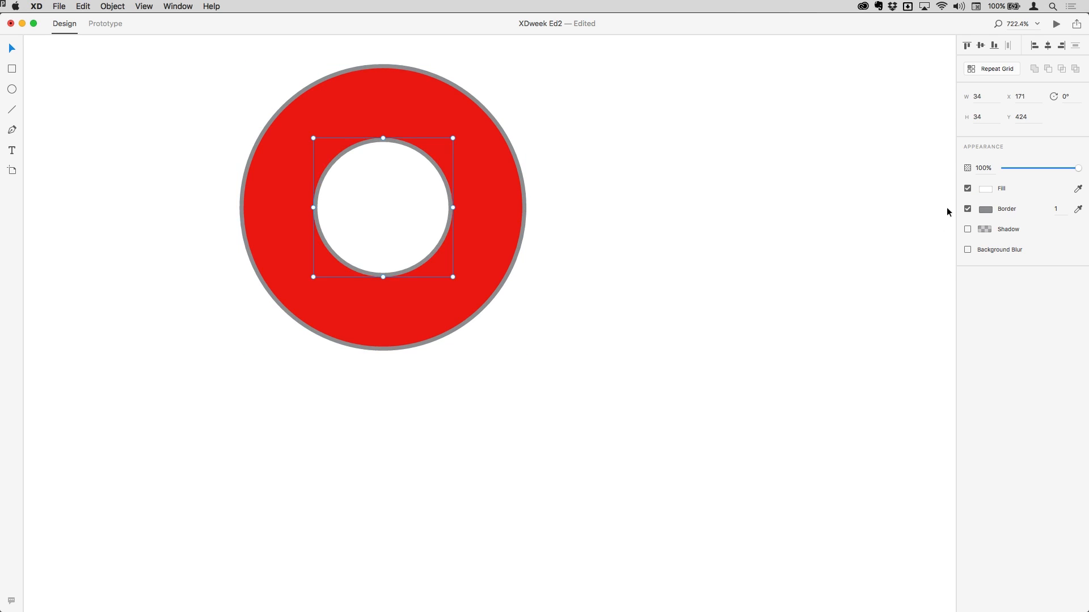
click(985, 189)
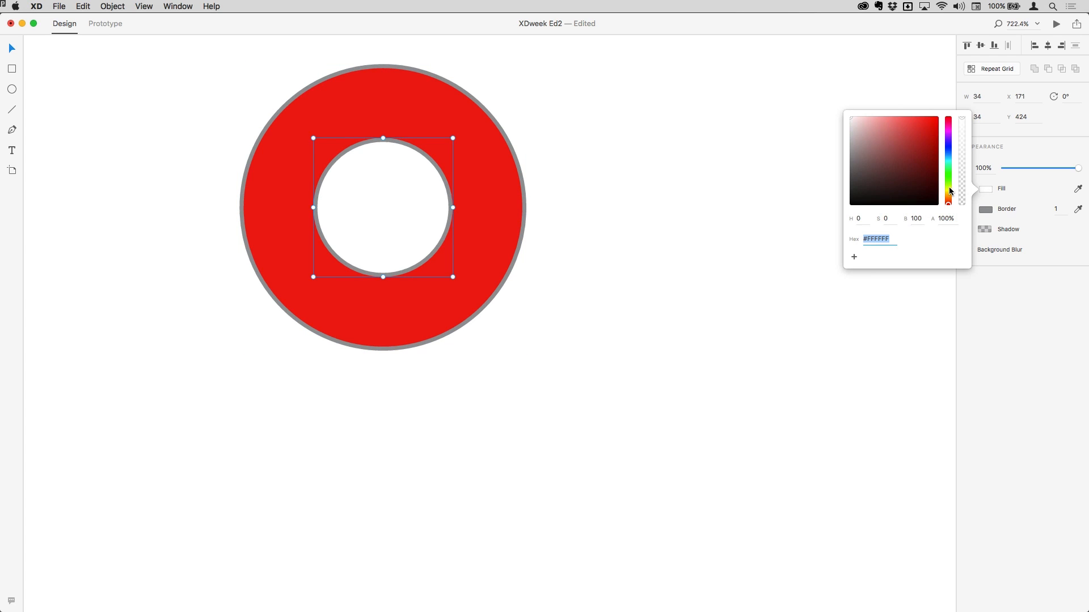
drag(948, 178, 947, 170)
click(919, 146)
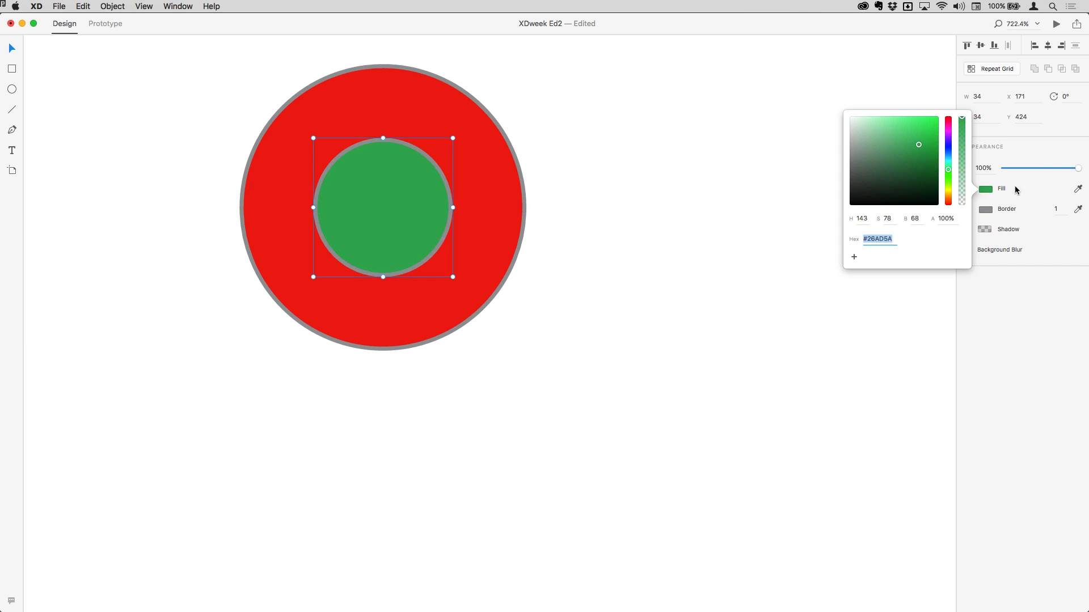
click(984, 189)
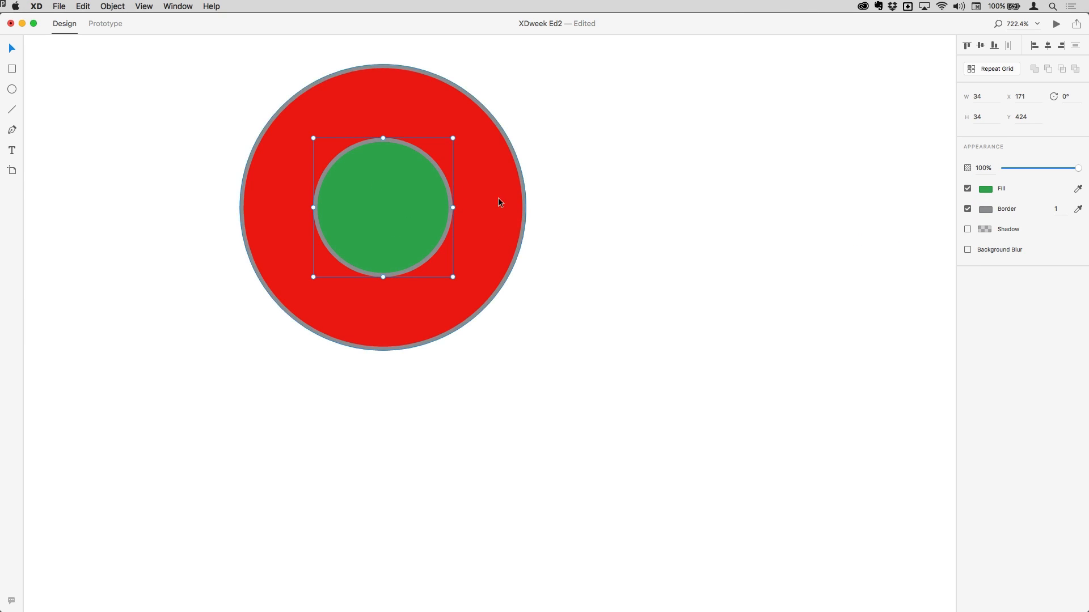
Pull the red circle's bottom anchor point straight down to about Y 517 and convert it to a corner, forming a map pin.
click(579, 214)
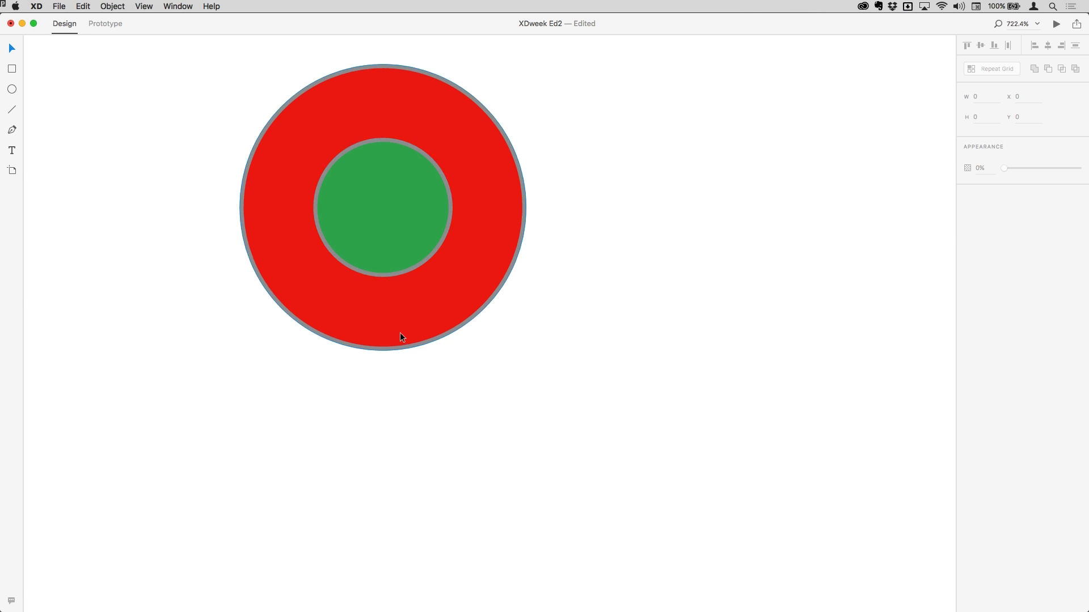
click(448, 325)
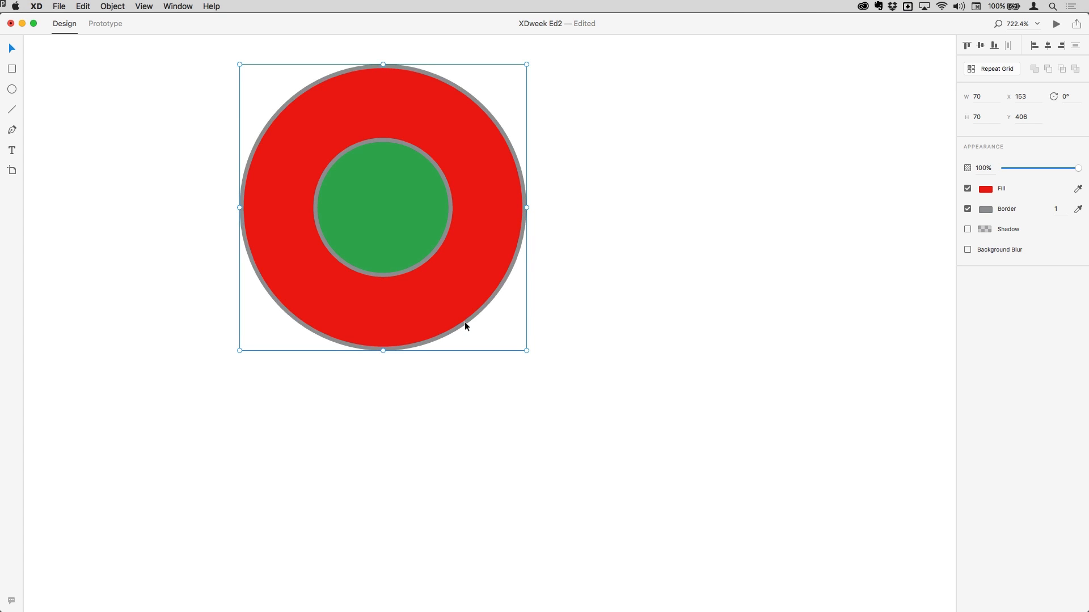
double_click(465, 322)
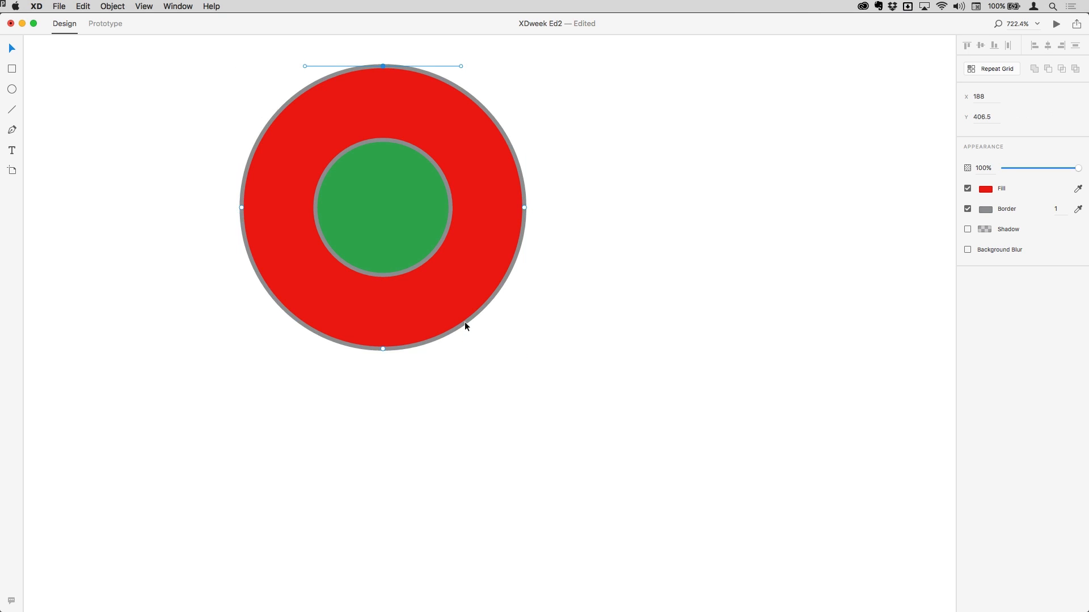
click(383, 347)
drag(383, 347, 384, 518)
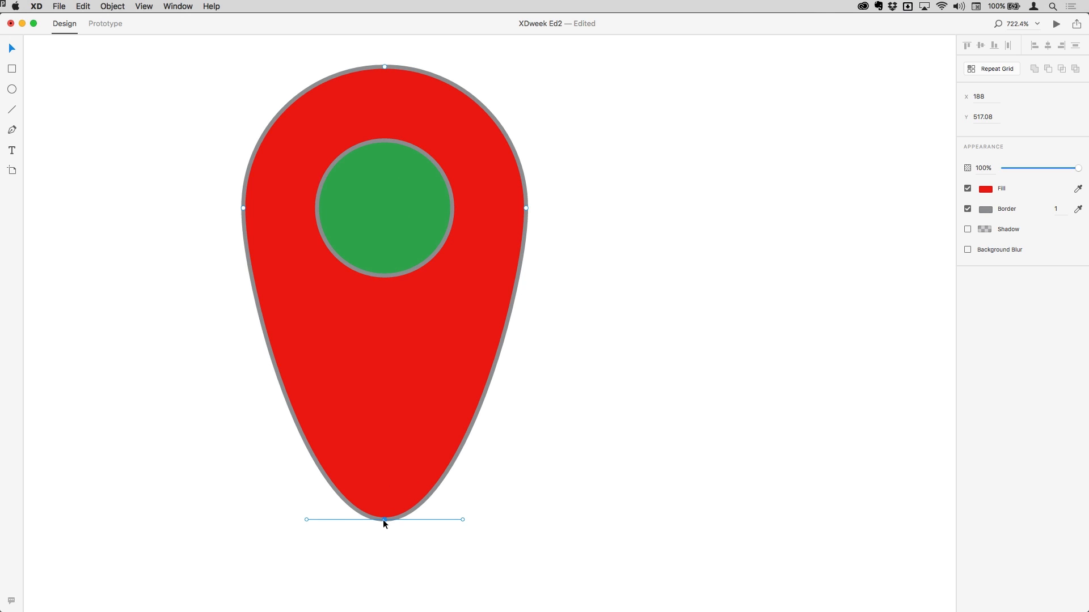
double_click(384, 519)
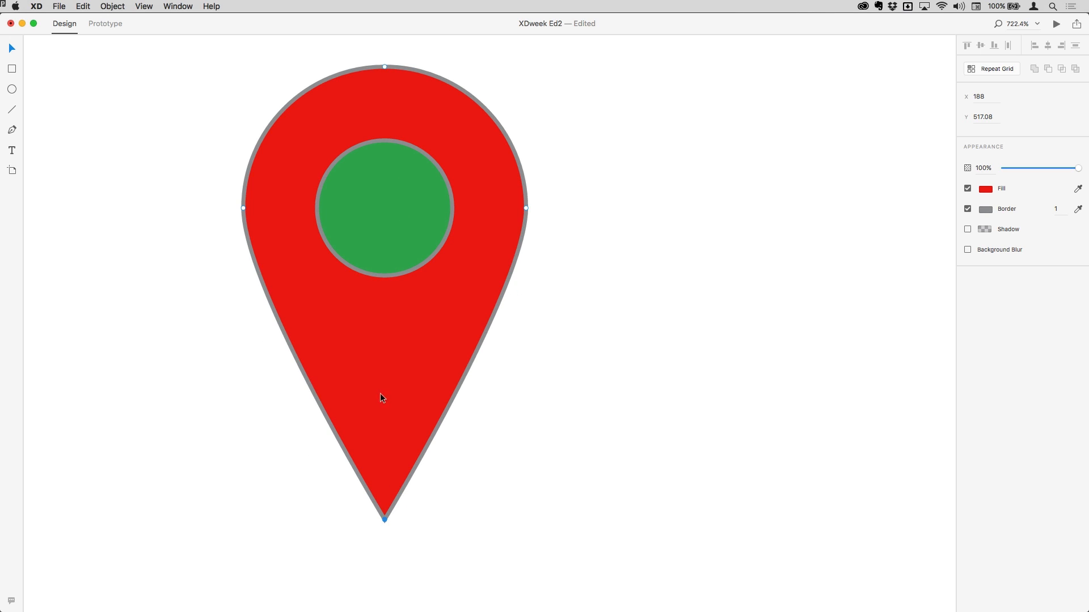
Select the red pin and the green circle together and subtract the circle to cut a hole.
click(594, 182)
drag(574, 172, 343, 243)
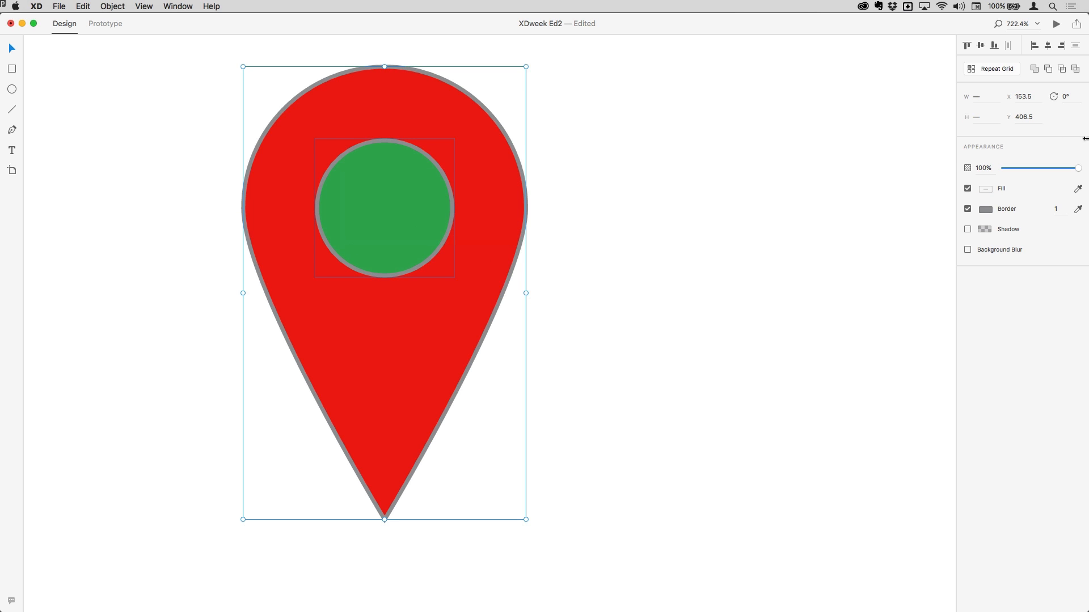
click(1048, 69)
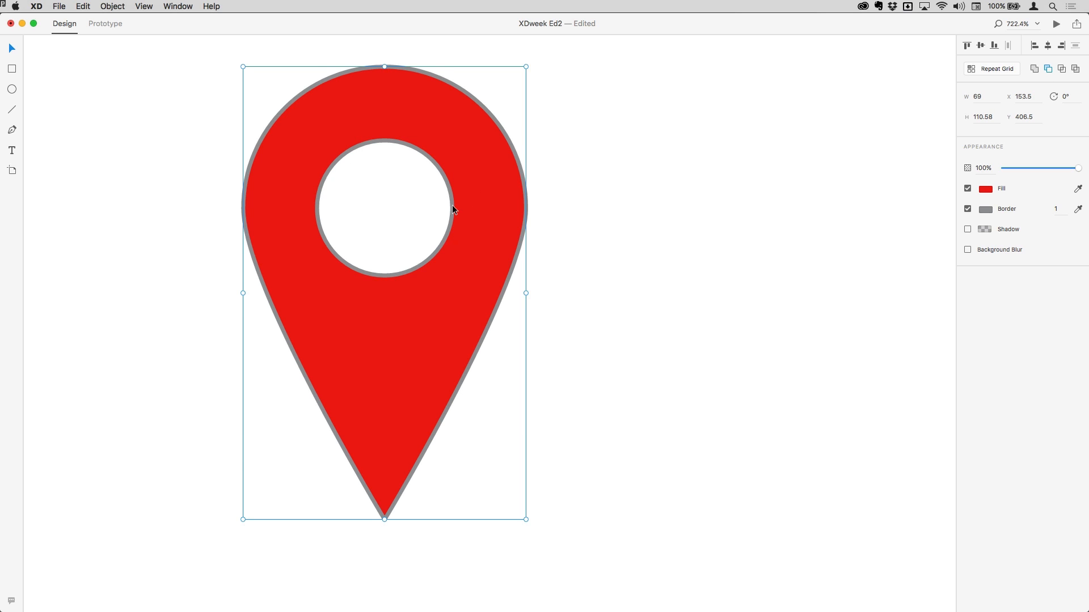
Move the red pin up onto the map at about X 83.5, Y 106.5.
drag(392, 151, 338, 172)
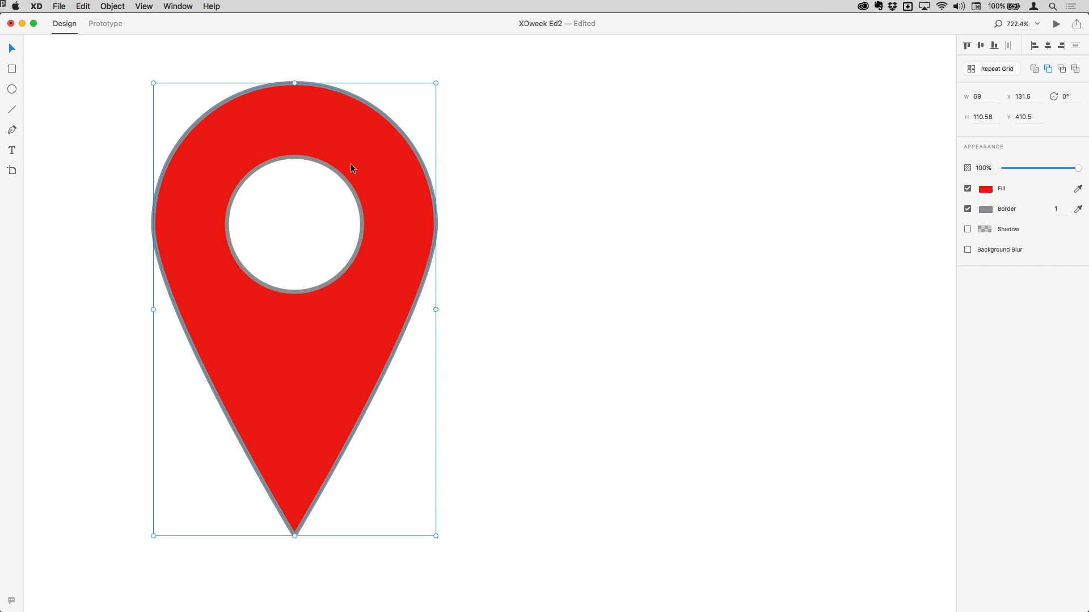
key(super+0)
drag(270, 407, 222, 198)
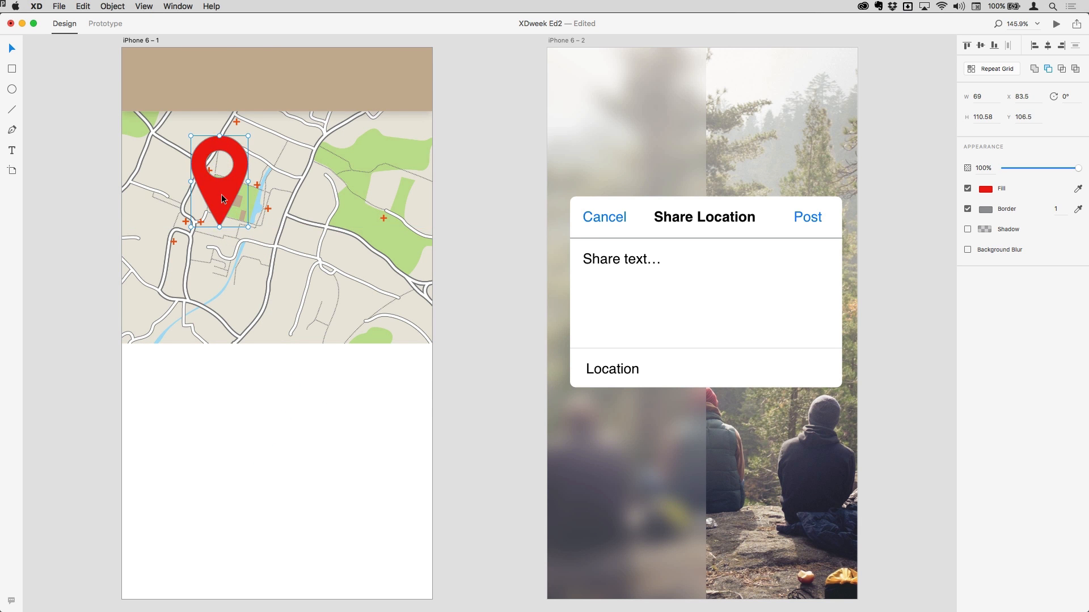
Switch the pin's Subtract operation off and back on.
scroll(236, 192, up, 5)
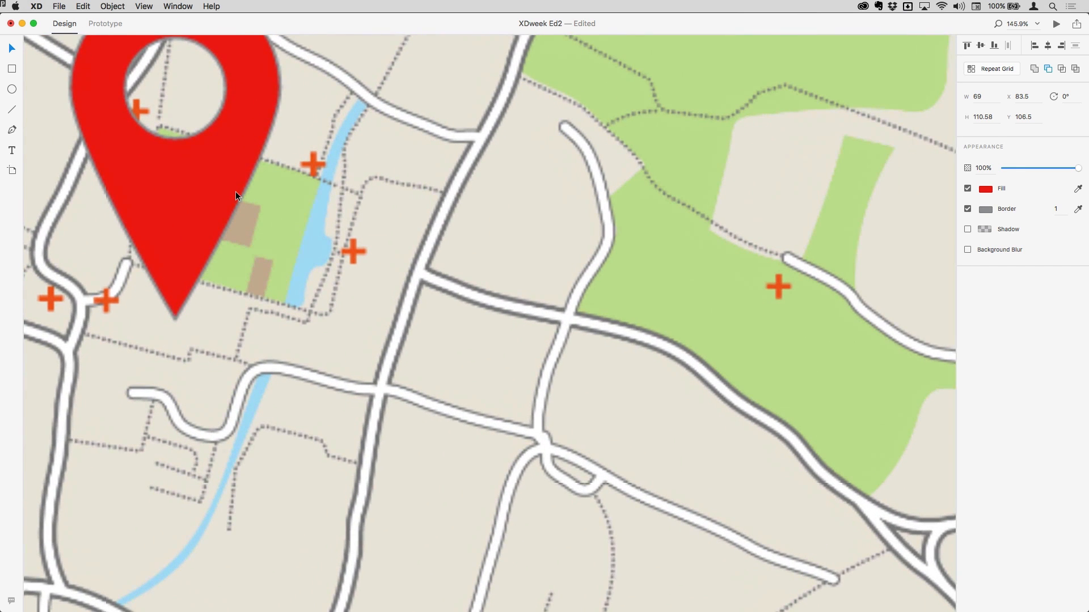
drag(175, 105, 277, 240)
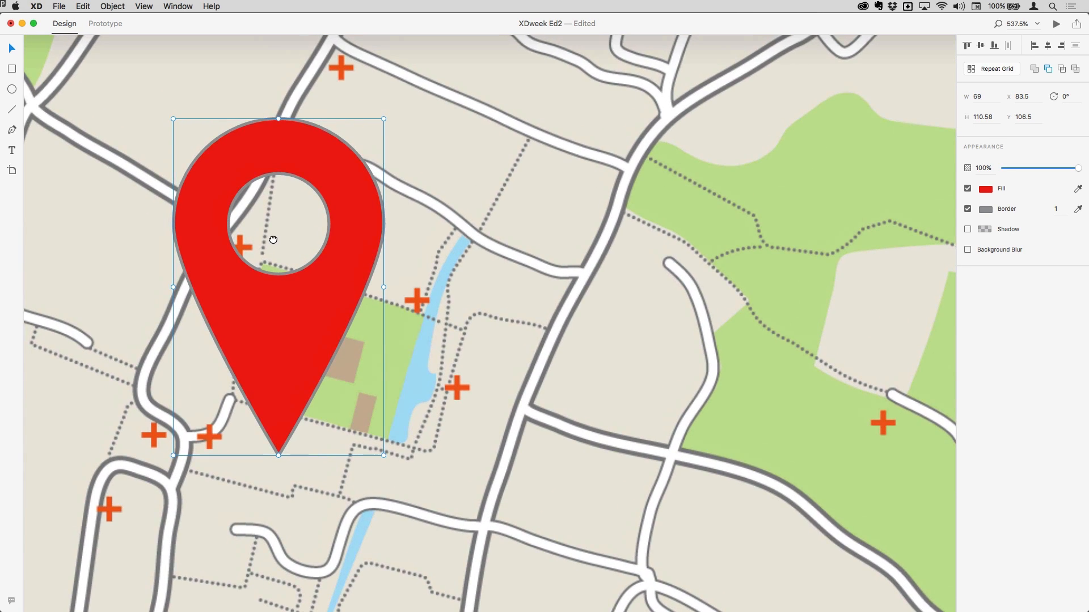
click(1048, 69)
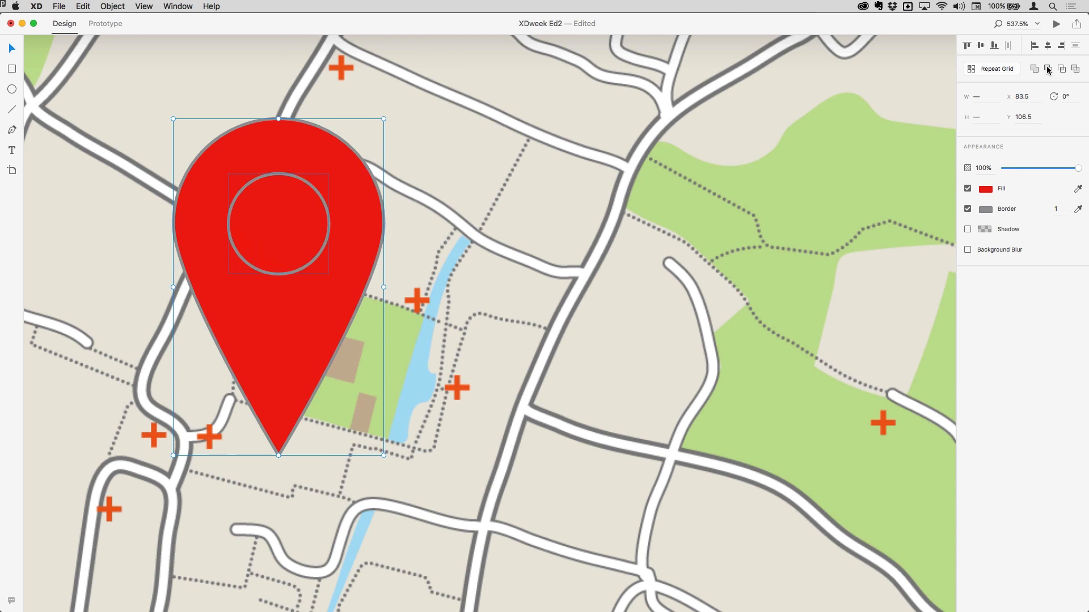
click(1048, 69)
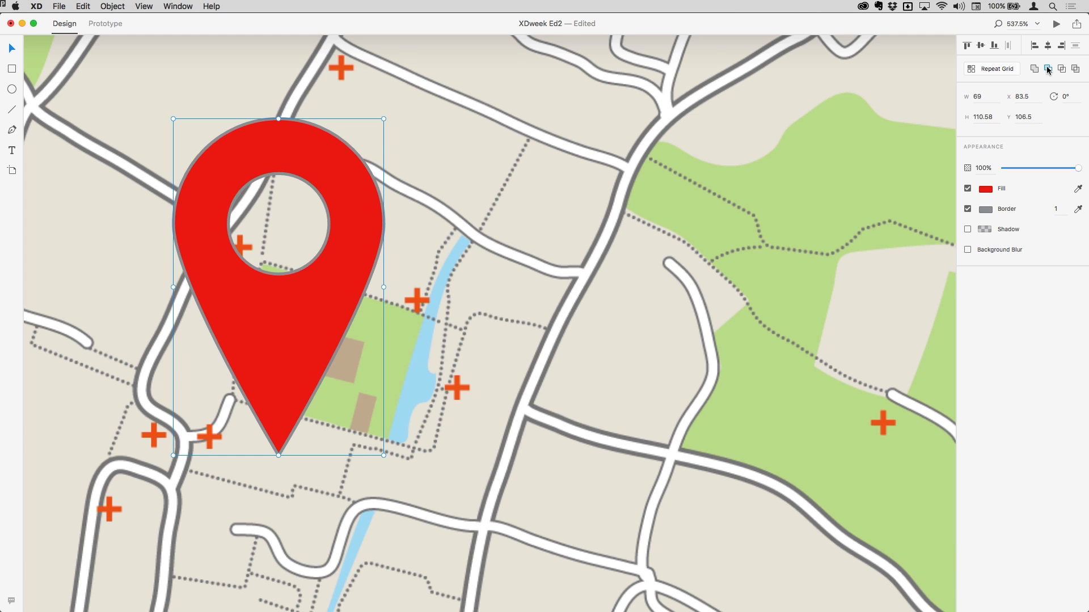
Enlarge the hole inside the pin to about 39 wide, keeping its centre, and nudge it right to X 99.5.
double_click(296, 177)
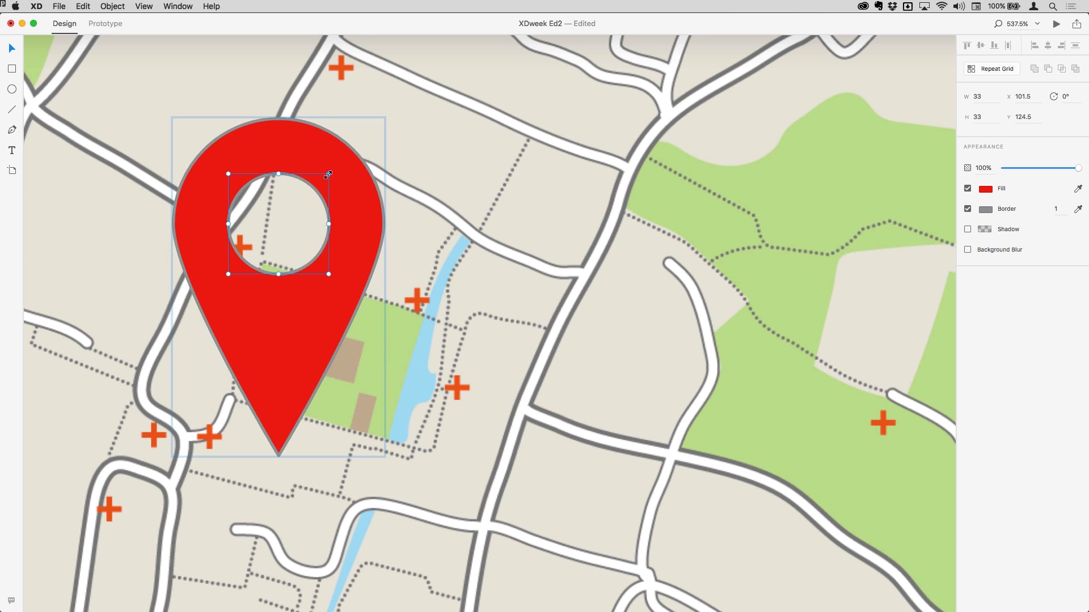
drag(328, 175, 352, 167)
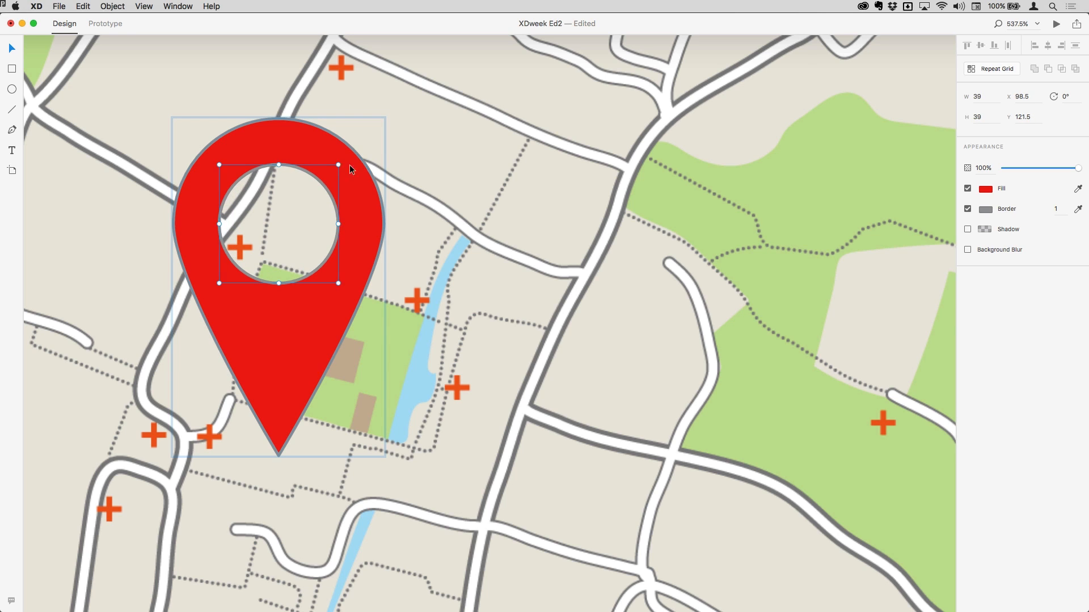
key(Right)
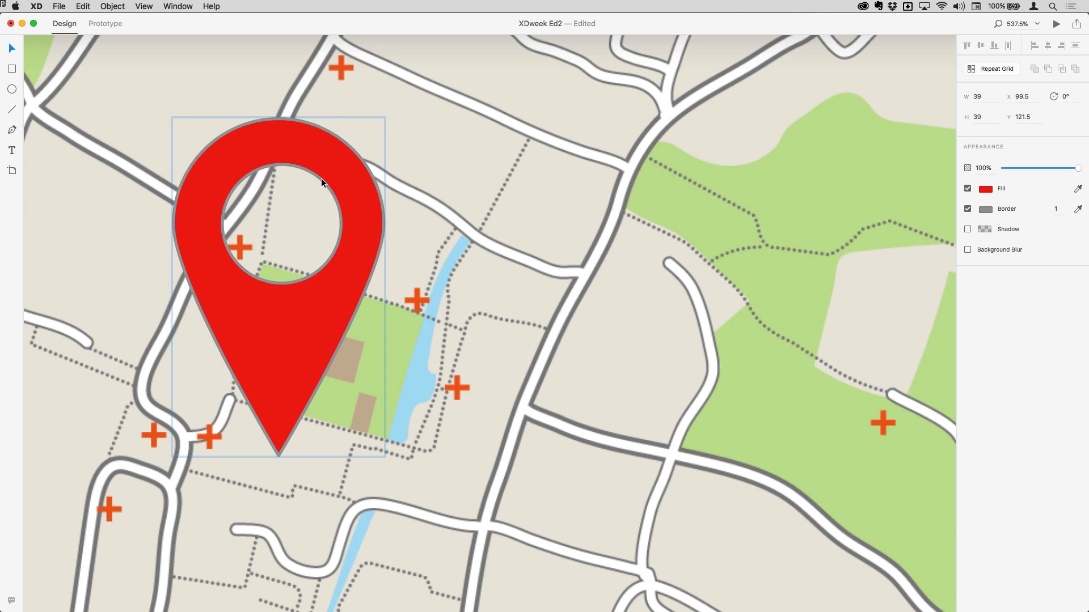
key(super+0)
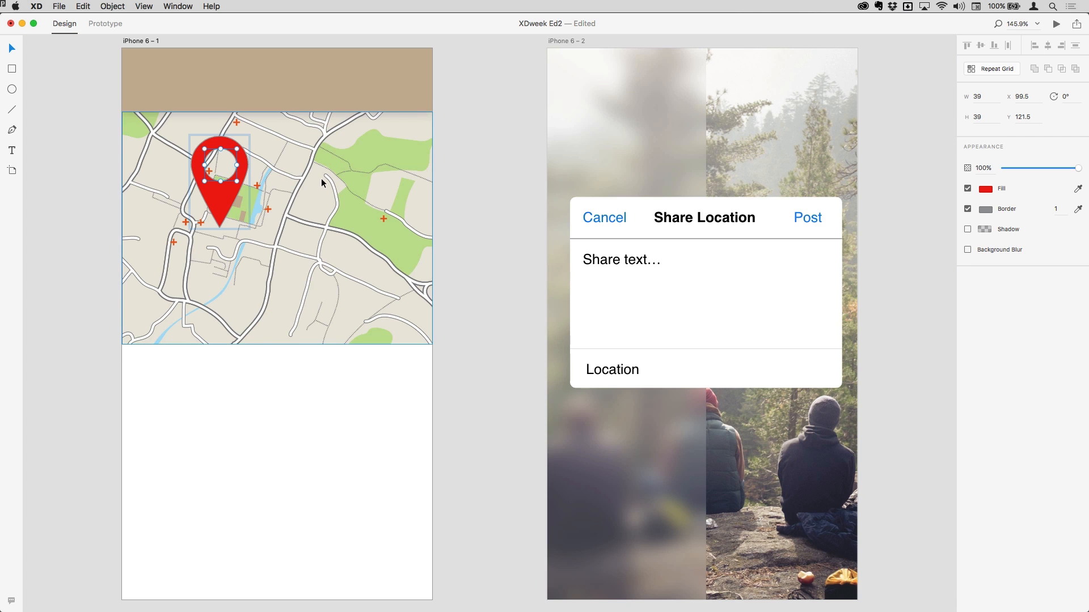